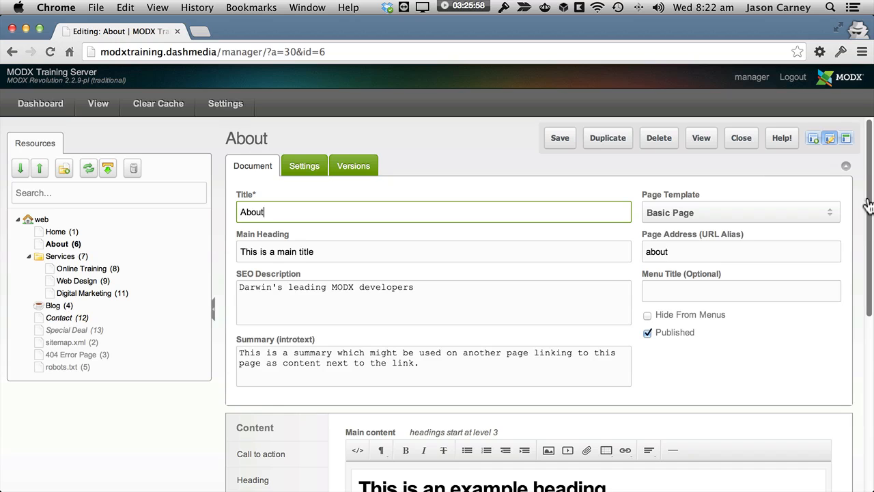
Step: Examine the example heading and the first paragraph in the About page's main content
{"action": "scroll", "coordinate": [869, 205], "scroll_direction": "down", "scroll_amount": 5}
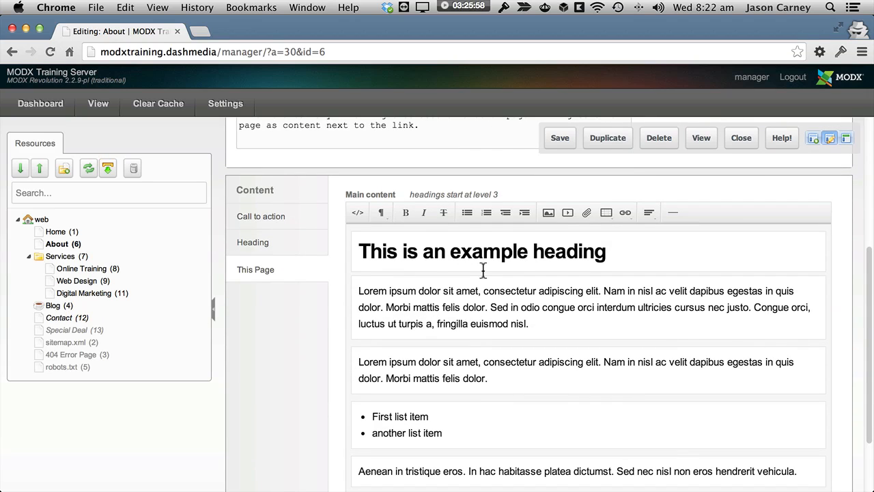
{"action": "left_click_drag", "start_coordinate": [358, 253], "coordinate": [681, 280]}
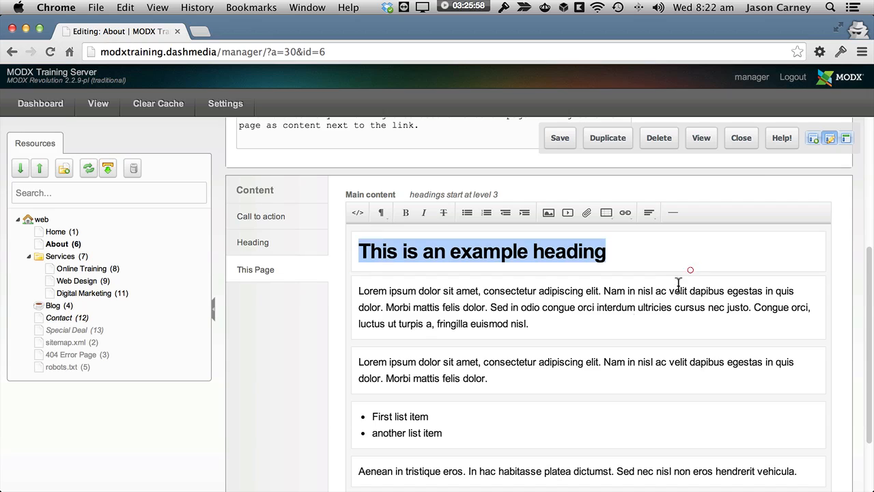
{"action": "left_click", "coordinate": [560, 323]}
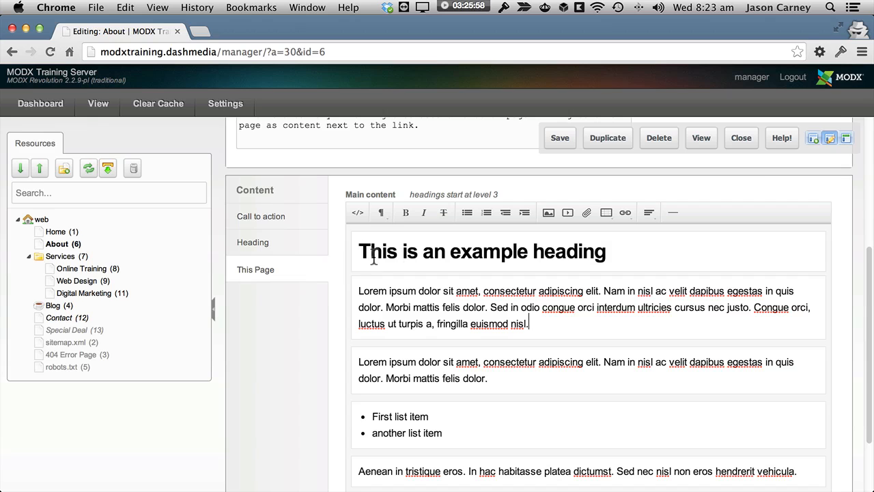
{"action": "left_click_drag", "start_coordinate": [362, 252], "coordinate": [599, 250]}
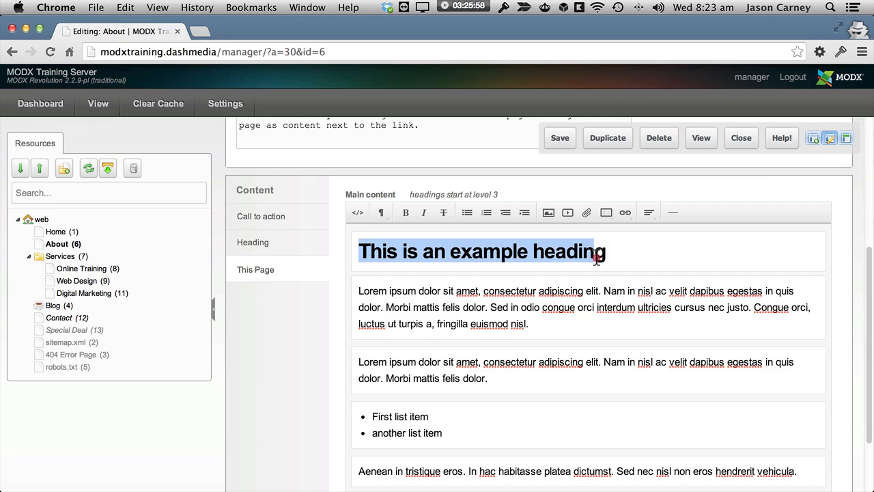
{"action": "left_click_drag", "start_coordinate": [530, 324], "coordinate": [391, 290]}
{"action": "left_click", "coordinate": [561, 324]}
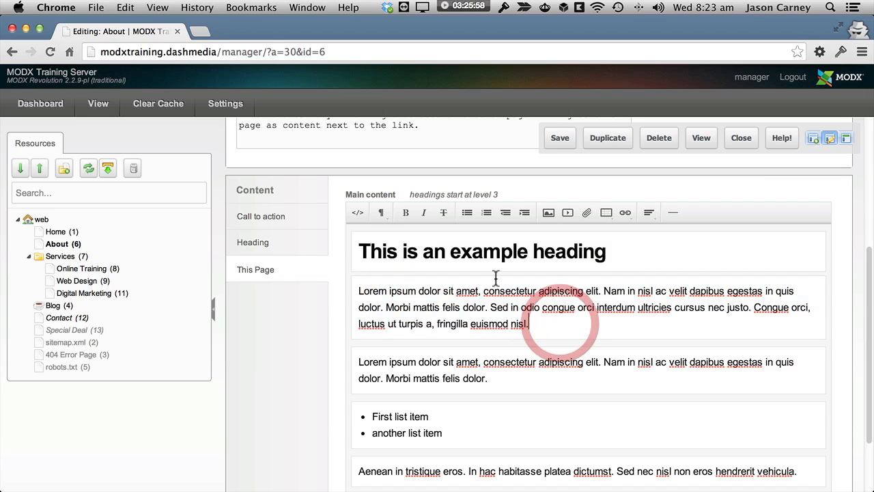
{"action": "left_click", "coordinate": [435, 252]}
{"action": "left_click", "coordinate": [436, 315]}
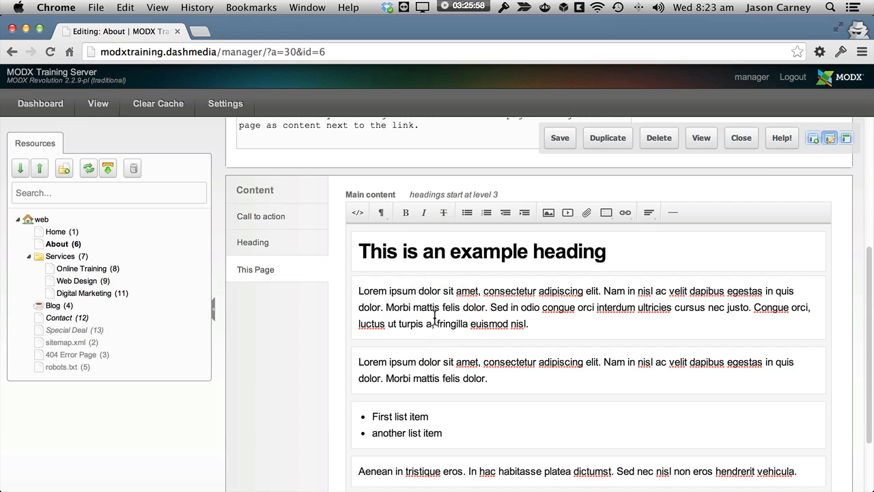
{"action": "left_click", "coordinate": [426, 318]}
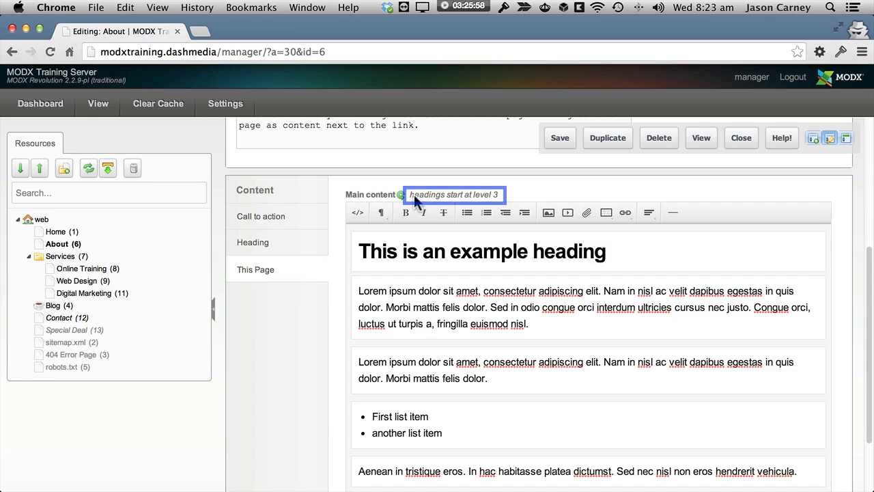
{"action": "left_click", "coordinate": [564, 250]}
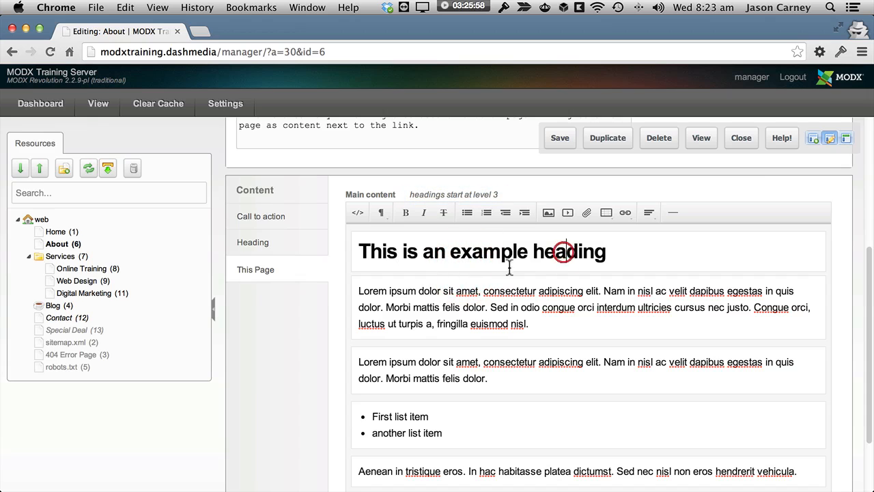
Step: Convert the "This is an example heading" line to Normal text
{"action": "left_click", "coordinate": [381, 217]}
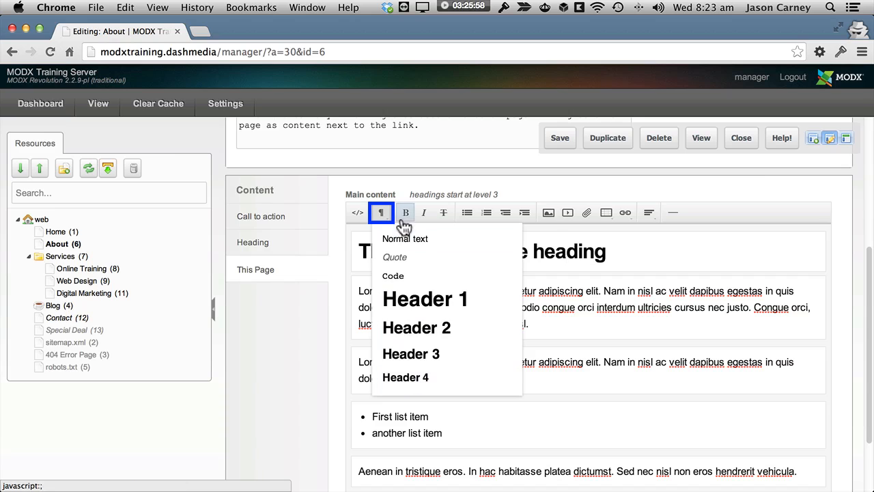
{"action": "left_click_drag", "start_coordinate": [613, 252], "coordinate": [351, 248]}
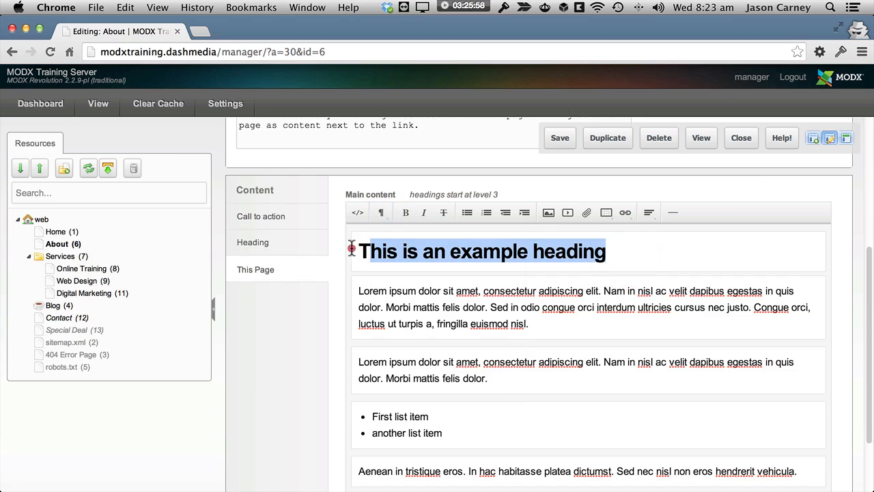
{"action": "left_click", "coordinate": [472, 255]}
{"action": "left_click", "coordinate": [381, 213]}
{"action": "left_click", "coordinate": [403, 186]}
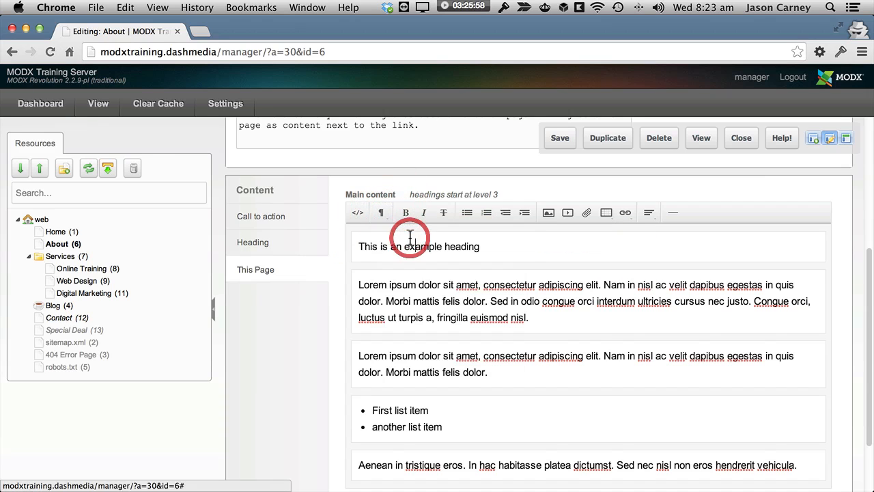
Step: Try the Header 3, Header 4 and Header 2 formats on the "This is an example heading" line
{"action": "left_click", "coordinate": [381, 212]}
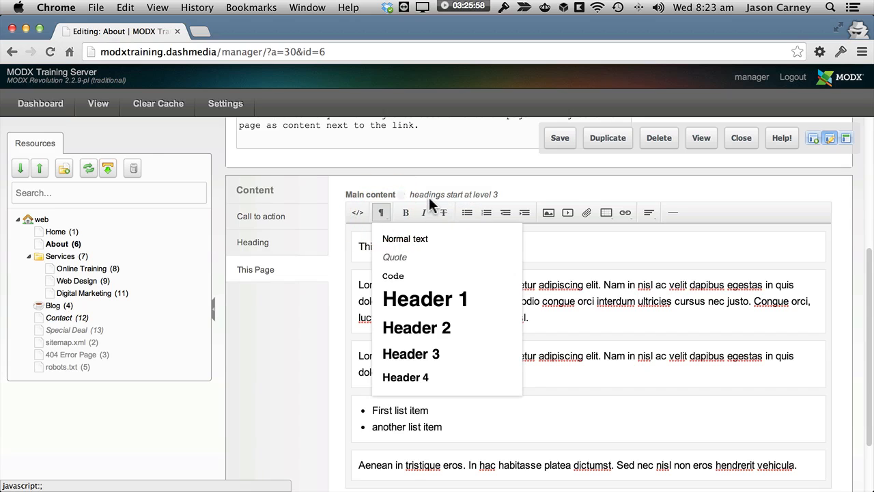
{"action": "left_click", "coordinate": [433, 357]}
{"action": "left_click", "coordinate": [378, 213]}
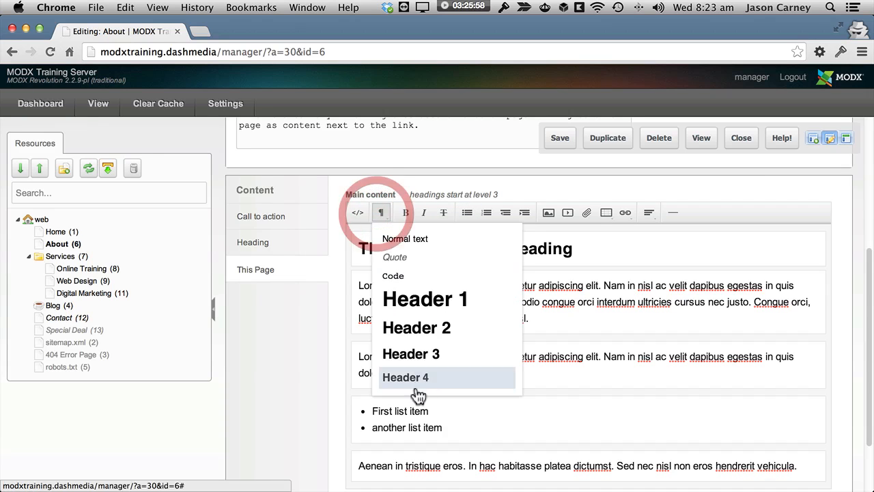
{"action": "left_click", "coordinate": [417, 377]}
{"action": "left_click", "coordinate": [381, 212]}
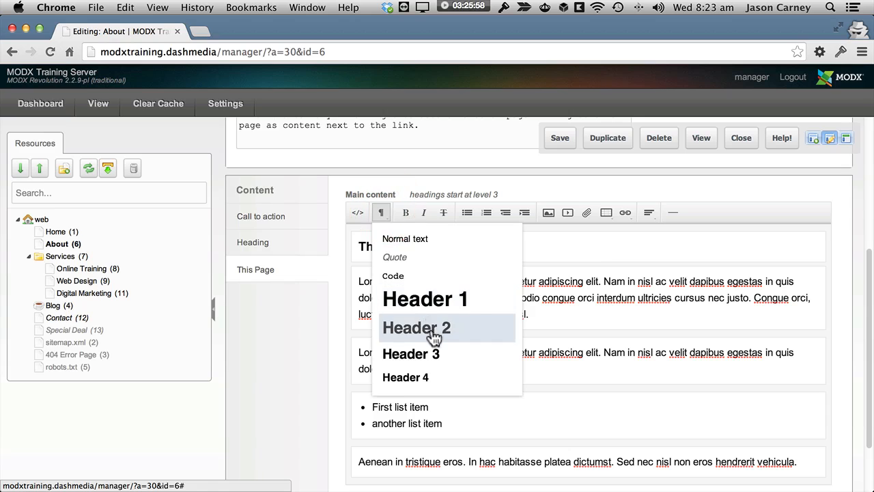
{"action": "left_click", "coordinate": [430, 329]}
Step: Format the "This is an example heading" line as Header 3
{"action": "left_click", "coordinate": [380, 212]}
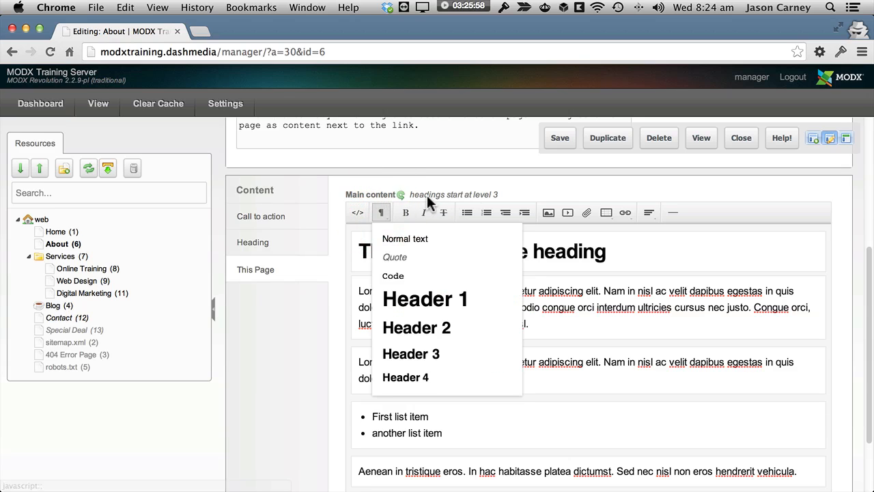
{"action": "left_click", "coordinate": [440, 355]}
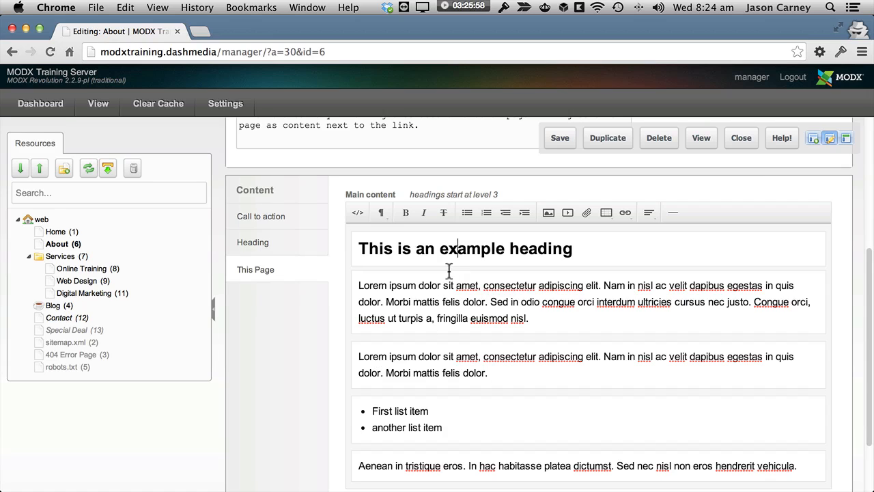
{"action": "left_click_drag", "start_coordinate": [373, 256], "coordinate": [584, 254]}
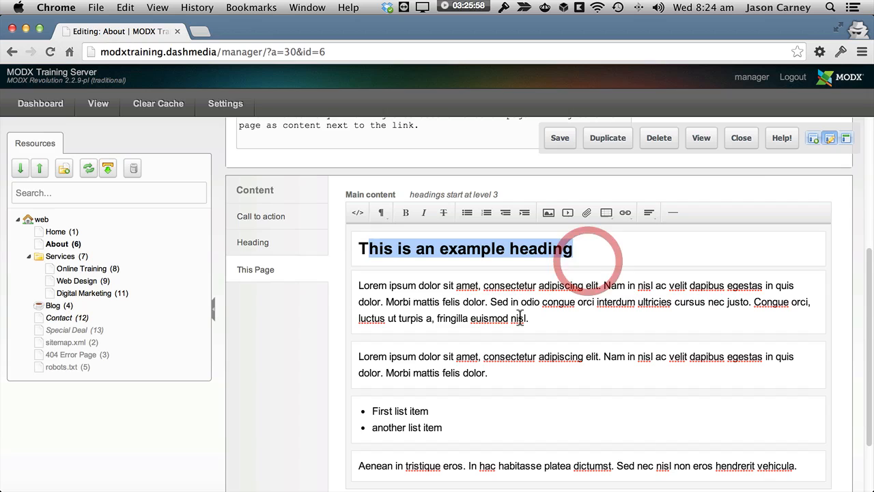
{"action": "left_click", "coordinate": [381, 211]}
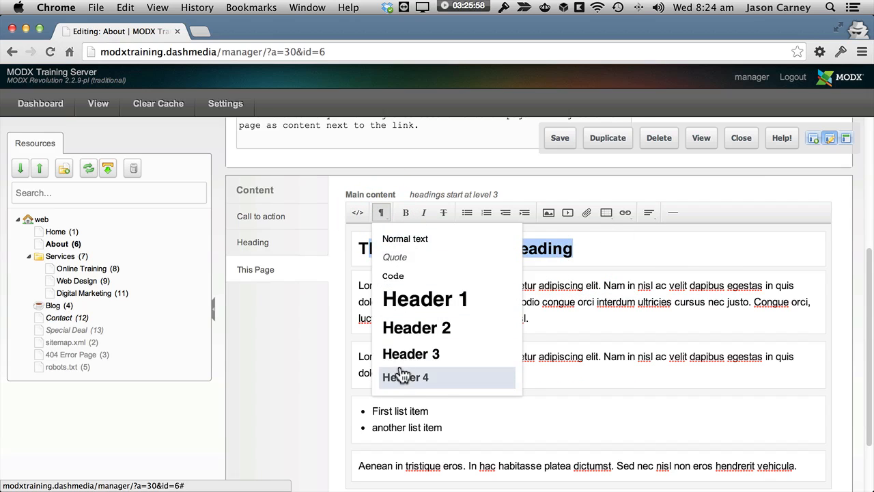
{"action": "left_click", "coordinate": [619, 308]}
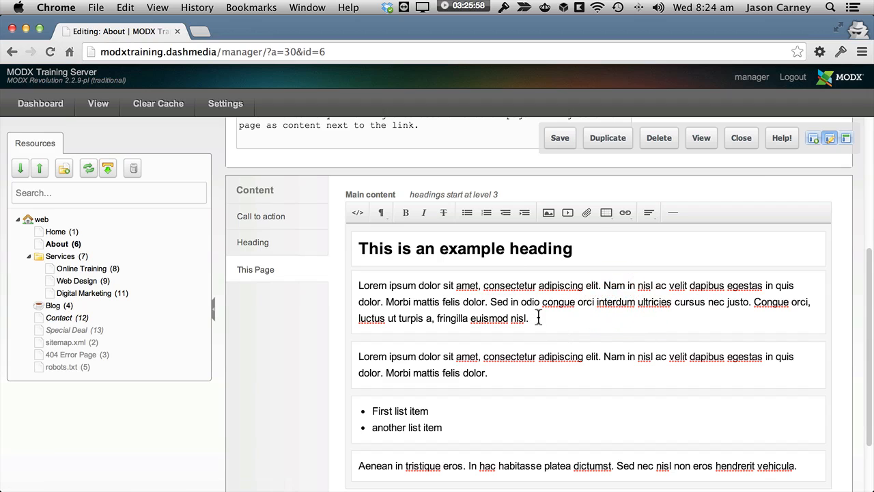
Step: Apply the Normal text format to the first paragraph below the heading
{"action": "left_click_drag", "start_coordinate": [535, 318], "coordinate": [374, 292]}
{"action": "left_click", "coordinate": [506, 321]}
{"action": "left_click", "coordinate": [477, 372]}
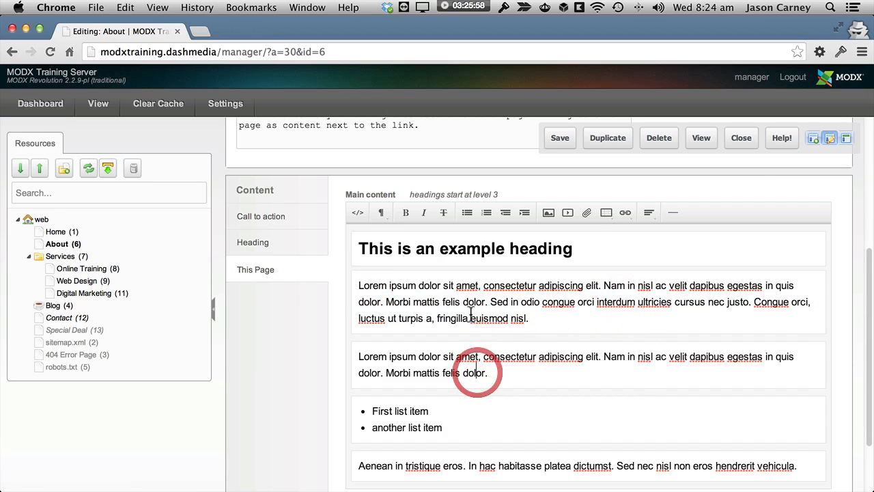
{"action": "left_click", "coordinate": [471, 315]}
{"action": "left_click", "coordinate": [384, 216]}
{"action": "left_click", "coordinate": [403, 240]}
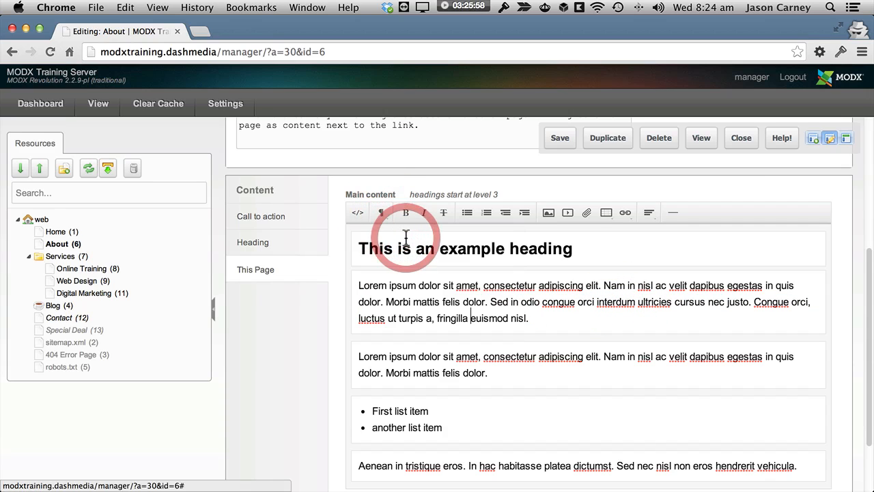
Step: Format the first paragraph below the heading as a Quote and return it to Normal text
{"action": "left_click", "coordinate": [381, 213]}
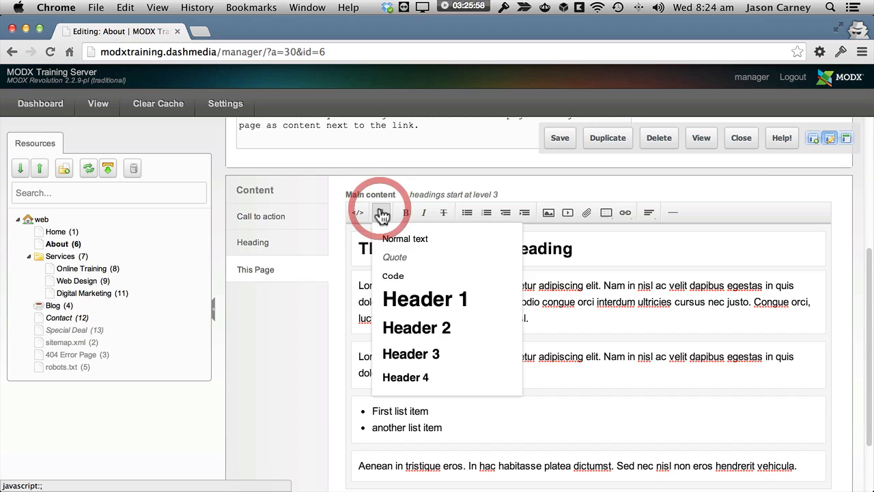
{"action": "left_click", "coordinate": [397, 258]}
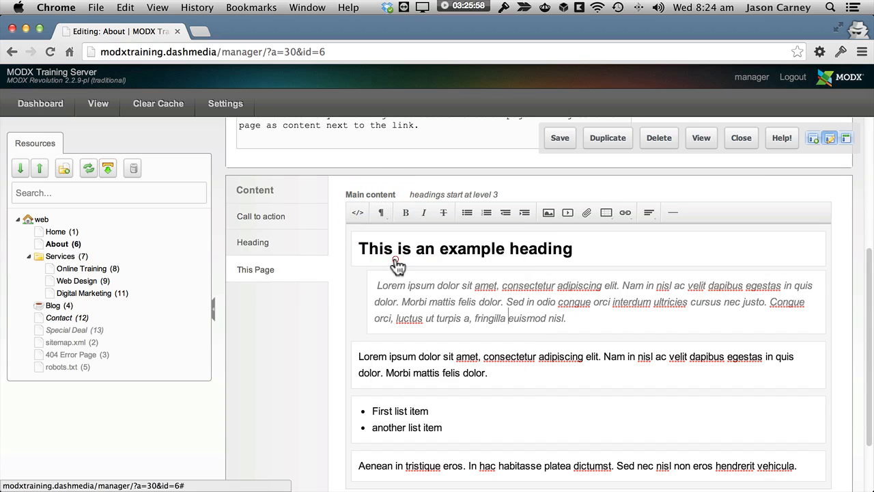
{"action": "left_click", "coordinate": [577, 323]}
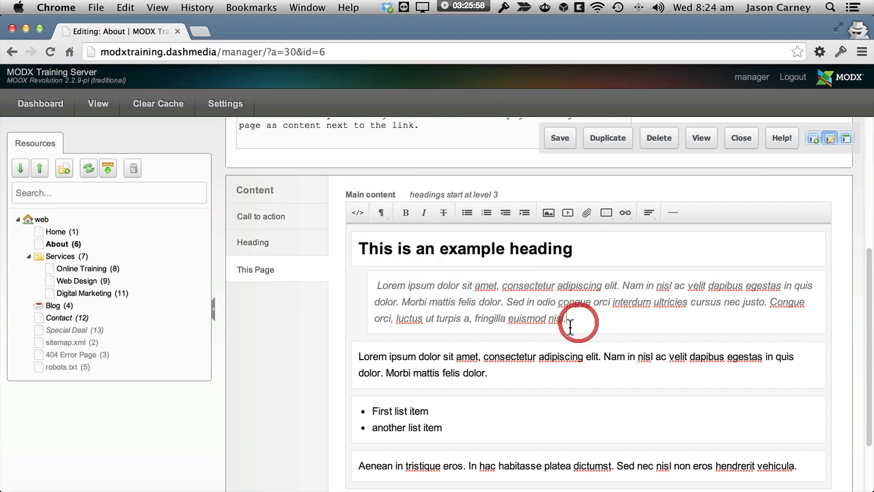
{"action": "left_click", "coordinate": [381, 213]}
{"action": "left_click", "coordinate": [401, 237]}
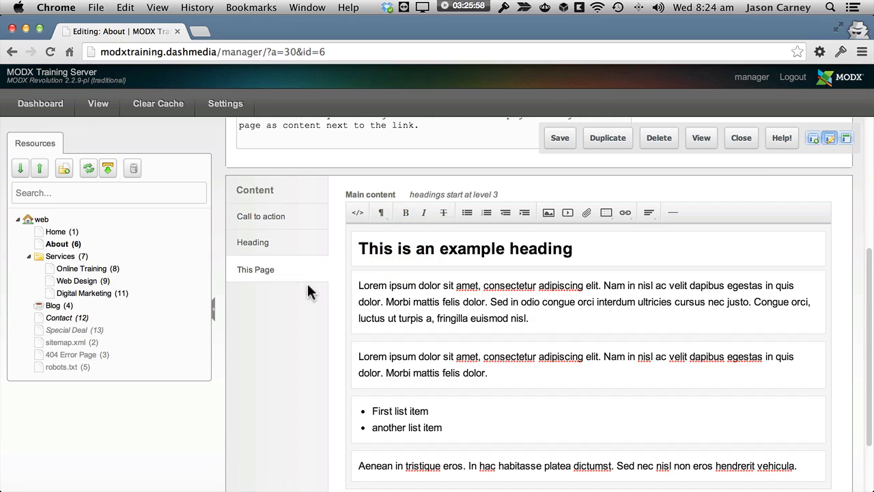
{"action": "left_click", "coordinate": [437, 297]}
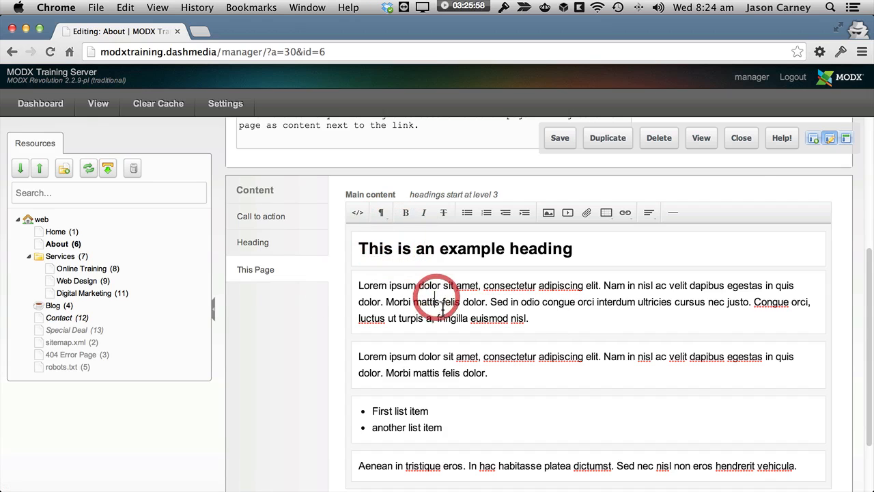
Step: Apply the Quote format with only the first paragraph's text from "Sed in odio" onward selected, and restore Normal text
{"action": "left_click_drag", "start_coordinate": [491, 303], "coordinate": [531, 318]}
{"action": "left_click", "coordinate": [563, 320]}
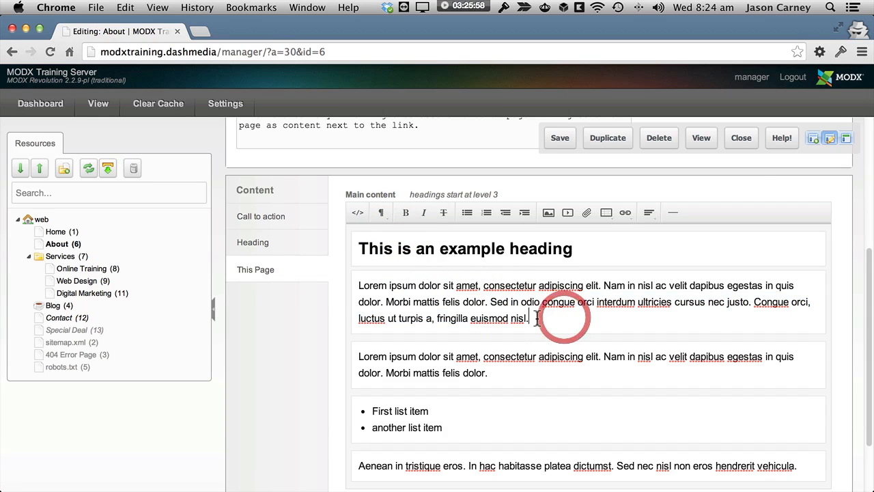
{"action": "left_click", "coordinate": [492, 302], "text": "shift"}
{"action": "left_click", "coordinate": [381, 212]}
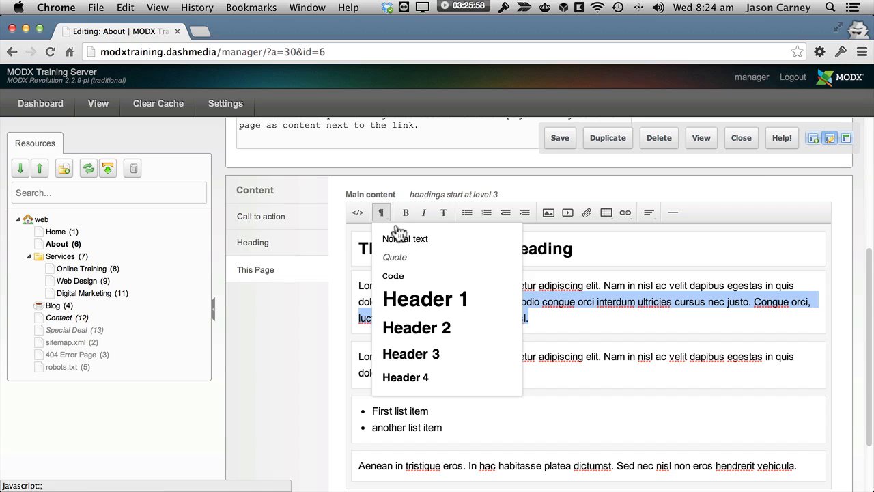
{"action": "left_click", "coordinate": [414, 258]}
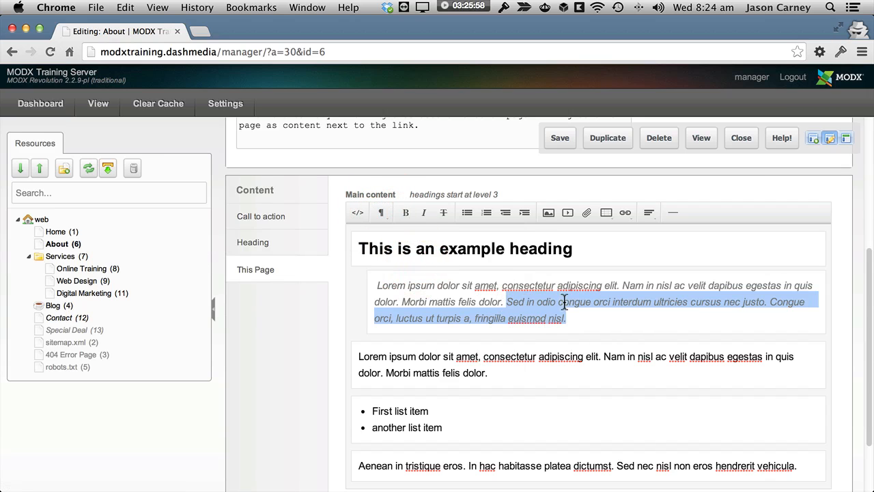
{"action": "left_click", "coordinate": [381, 214]}
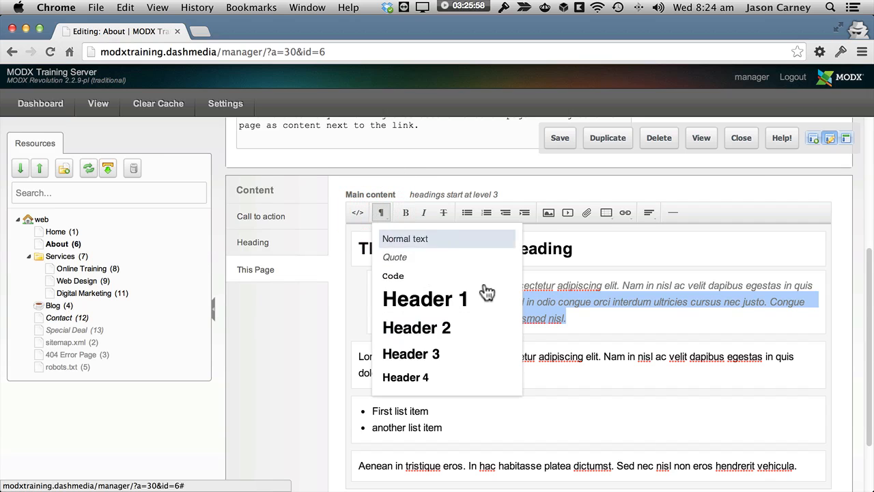
{"action": "left_click", "coordinate": [478, 240]}
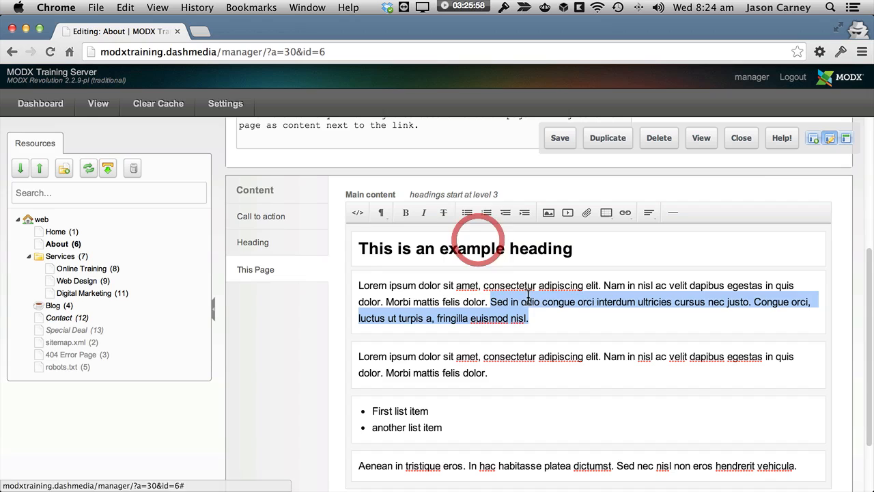
{"action": "left_click", "coordinate": [554, 327]}
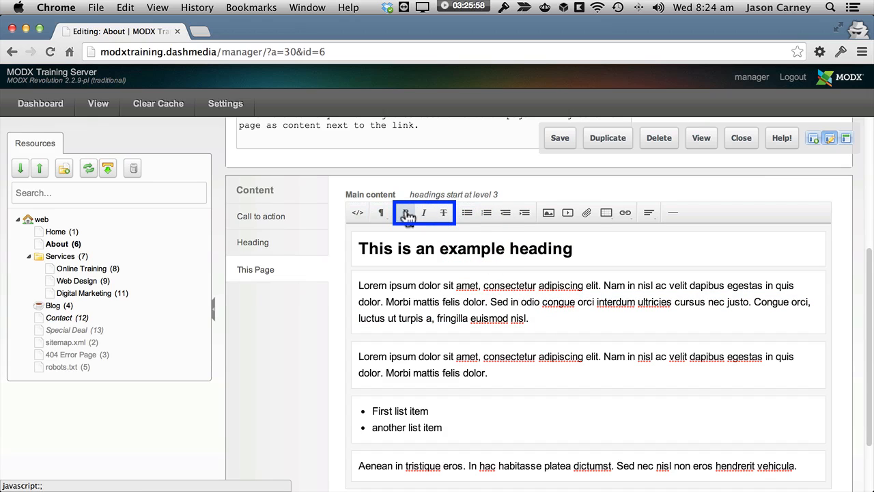
Step: Make the first paragraph's text from "Sed in odio" to "euismod nisl." bold and remove the bold again
{"action": "left_click_drag", "start_coordinate": [530, 319], "coordinate": [491, 301]}
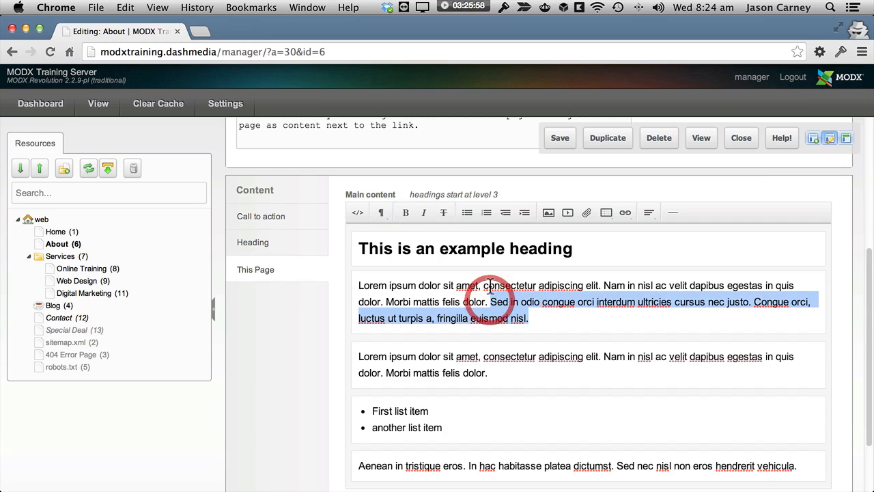
{"action": "left_click", "coordinate": [405, 213]}
{"action": "left_click", "coordinate": [583, 322]}
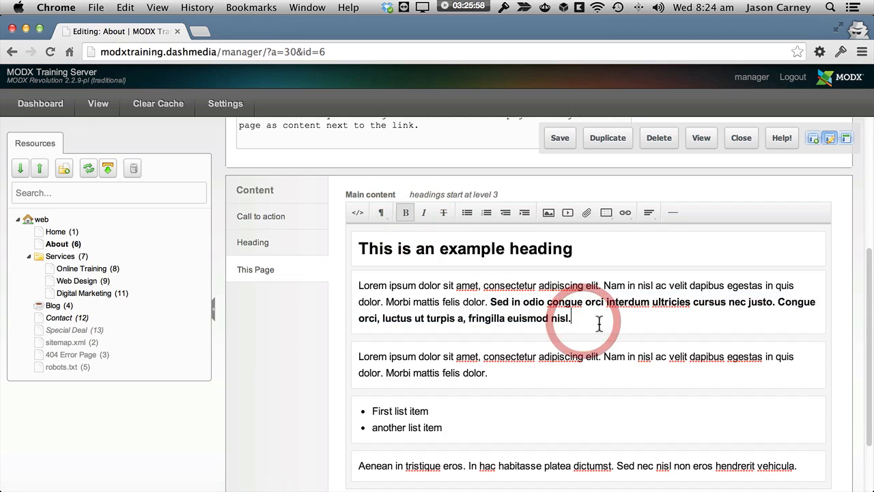
{"action": "left_click_drag", "start_coordinate": [489, 301], "coordinate": [578, 318]}
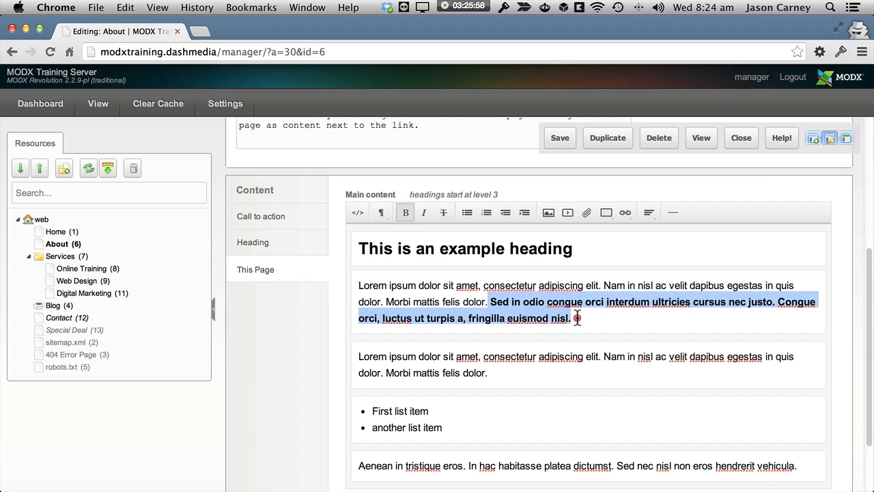
{"action": "left_click", "coordinate": [405, 213]}
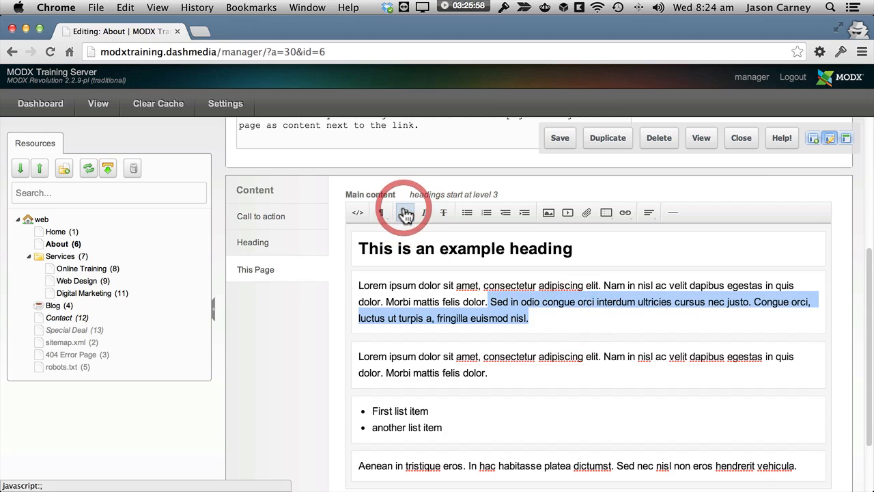
Step: Apply strikethrough, italic and bold to the first paragraph's text from "Sed in odio" to "euismod nisl."
{"action": "left_click", "coordinate": [543, 320]}
{"action": "left_click_drag", "start_coordinate": [544, 320], "coordinate": [492, 302]}
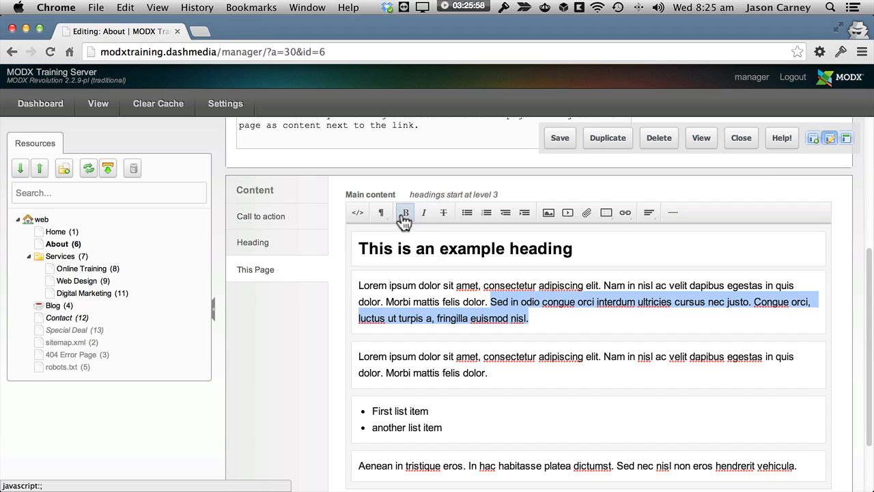
{"action": "left_click", "coordinate": [444, 214]}
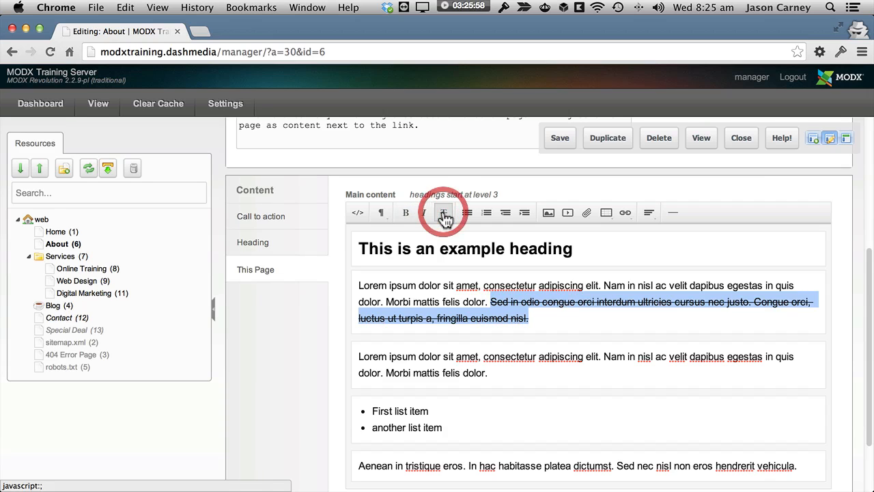
{"action": "left_click", "coordinate": [423, 212]}
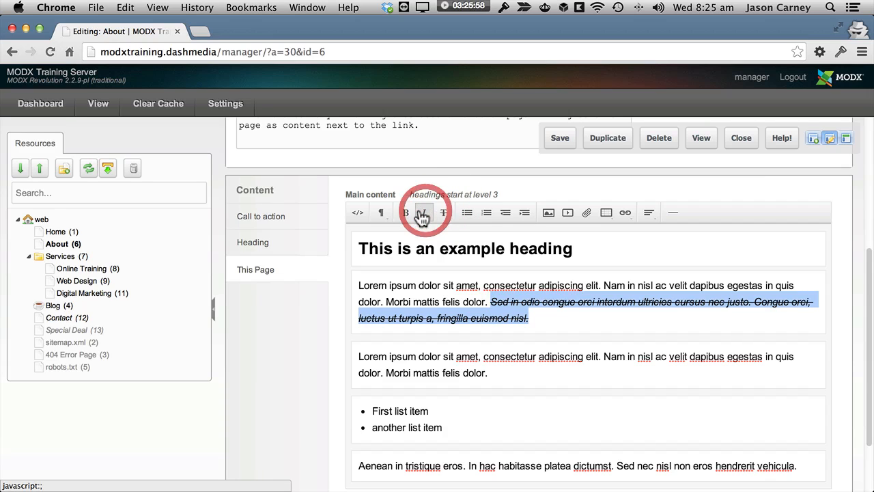
{"action": "left_click", "coordinate": [406, 213]}
Step: Remove the strikethrough, italic and bold from the first paragraph's text starting at "Sed in odio"
{"action": "left_click", "coordinate": [444, 213]}
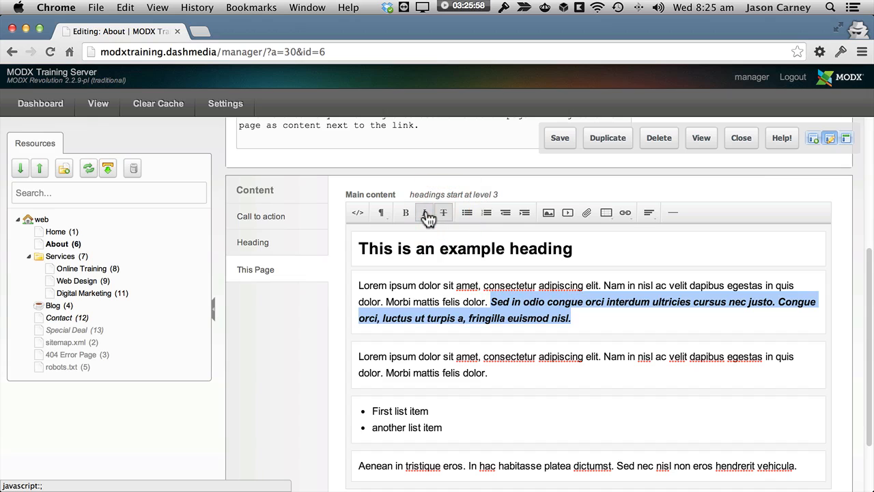
{"action": "left_click", "coordinate": [423, 212]}
{"action": "left_click", "coordinate": [405, 213]}
{"action": "left_click", "coordinate": [530, 319]}
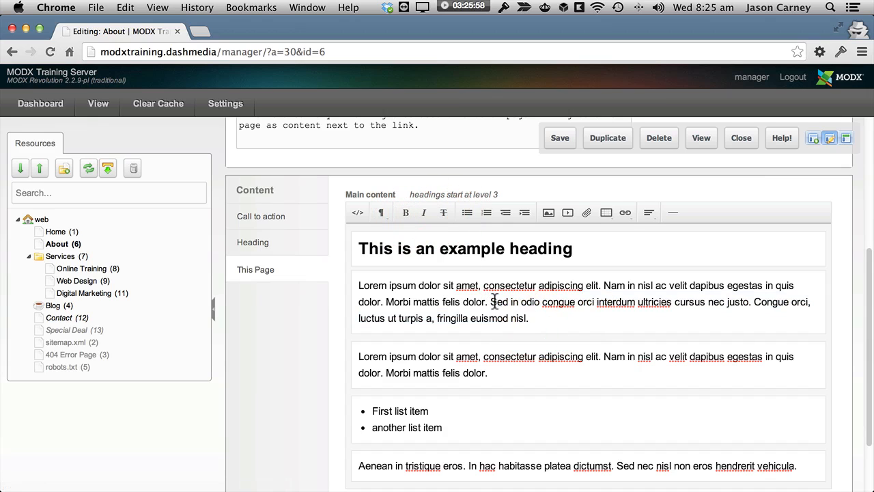
Step: Make the first paragraph's text from "Sed in odio" to "euismod nisl." bold, and also italicize "congue orci interdum" within it
{"action": "left_click_drag", "start_coordinate": [489, 302], "coordinate": [571, 318]}
{"action": "left_click", "coordinate": [406, 212]}
{"action": "left_click", "coordinate": [556, 319]}
{"action": "left_click_drag", "start_coordinate": [646, 309], "coordinate": [650, 302]}
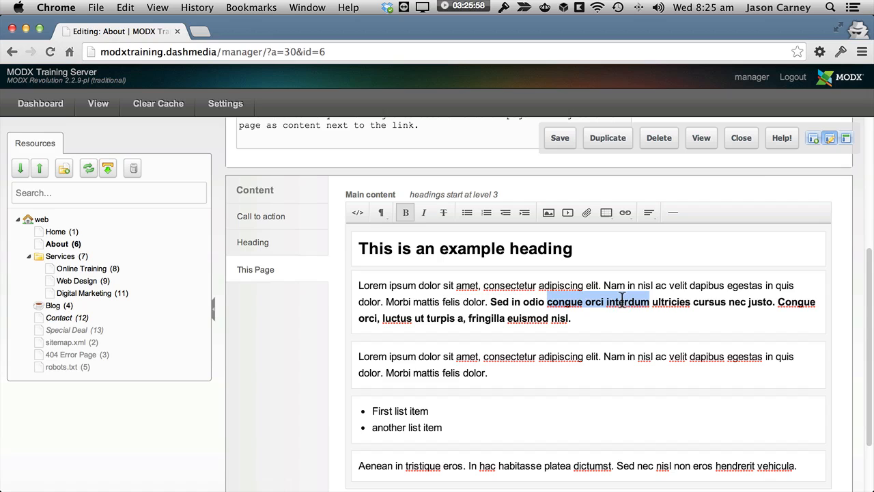
{"action": "left_click", "coordinate": [424, 212]}
{"action": "left_click", "coordinate": [605, 331]}
Step: Clear the bold and italic formatting from the first paragraph's text from "Sed in odio" onward
{"action": "left_click_drag", "start_coordinate": [571, 319], "coordinate": [489, 301]}
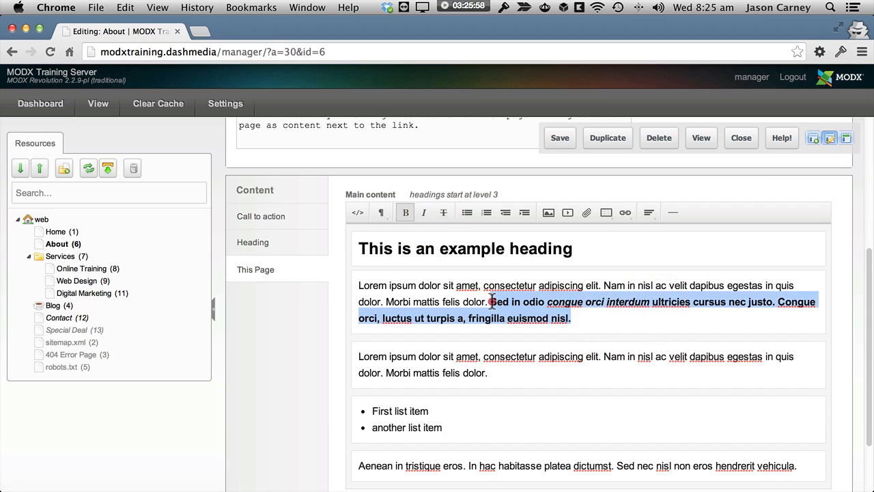
{"action": "left_click", "coordinate": [406, 212]}
{"action": "left_click", "coordinate": [424, 213]}
{"action": "left_click", "coordinate": [425, 213]}
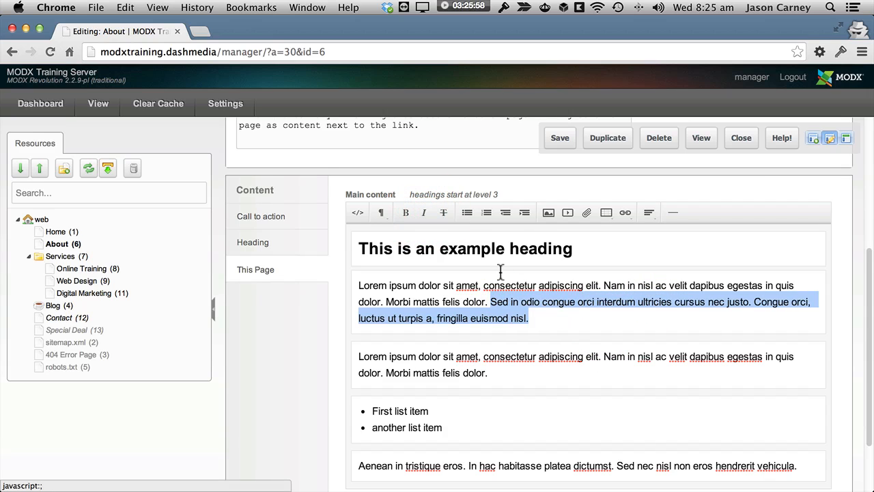
{"action": "left_click", "coordinate": [596, 338]}
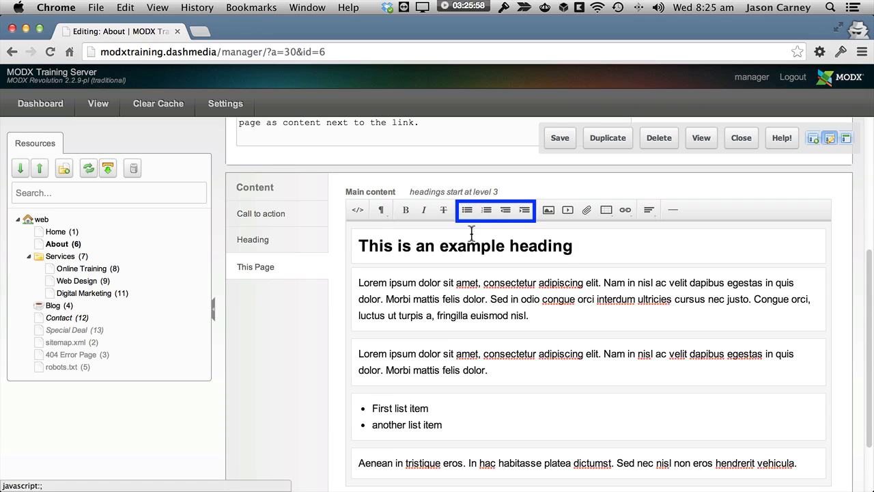
Step: Add a third bullet reading "this is another" after "another list item" in the bulleted list
{"action": "scroll", "coordinate": [515, 321], "scroll_direction": "down", "scroll_amount": 1}
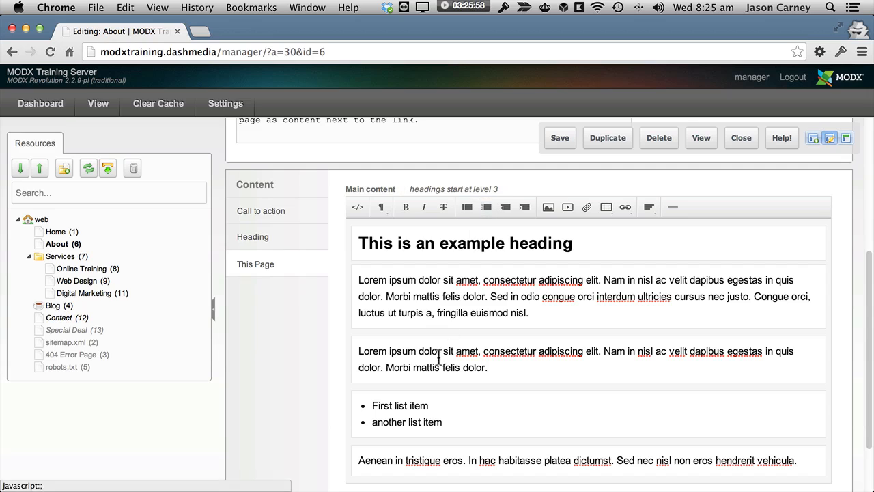
{"action": "left_click", "coordinate": [455, 422]}
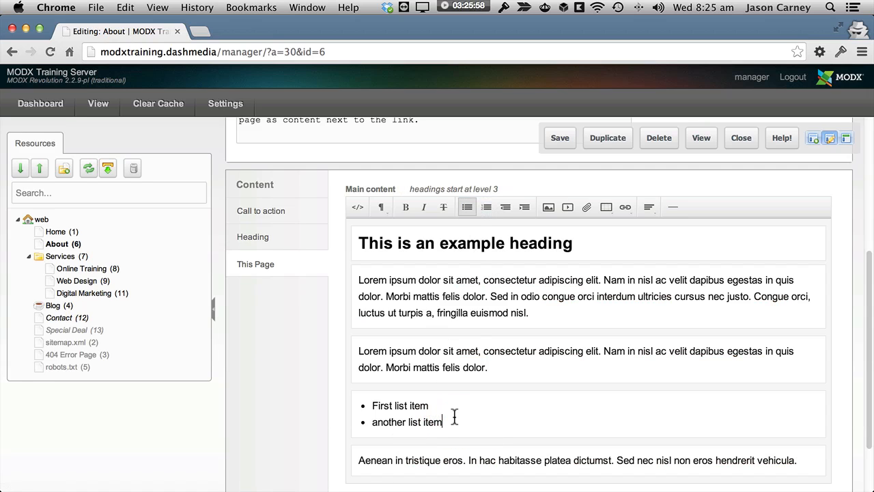
{"action": "scroll", "coordinate": [455, 418], "scroll_direction": "down", "scroll_amount": 1}
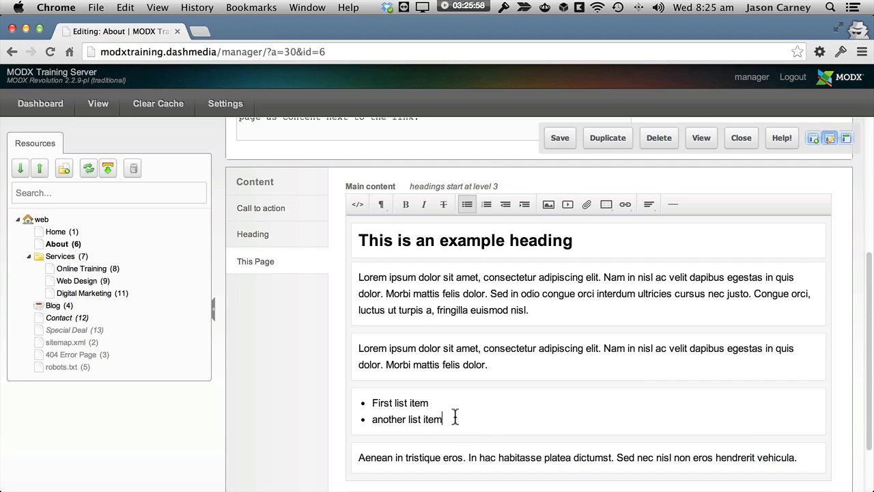
{"action": "key", "text": "Return"}
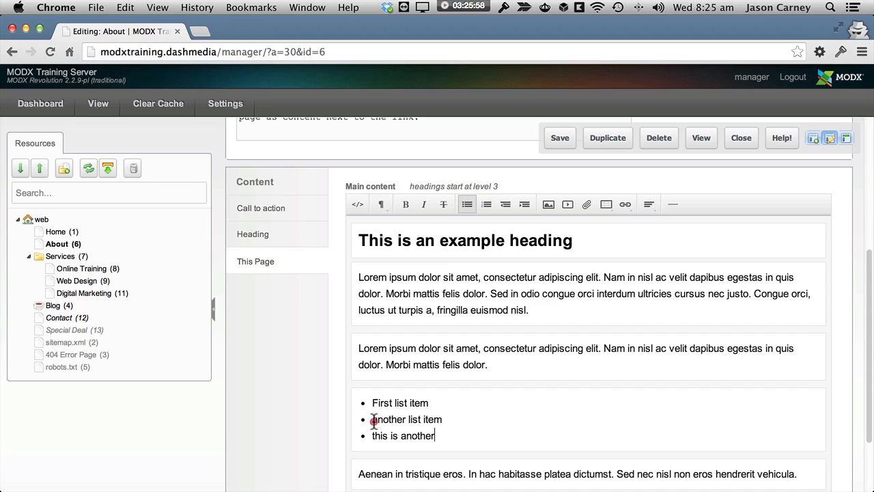
Step: Nest "this is another" under "another list item" and add a second nested bullet reading "and another"
{"action": "left_click_drag", "start_coordinate": [373, 420], "coordinate": [453, 419]}
{"action": "left_click", "coordinate": [432, 435]}
{"action": "left_click_drag", "start_coordinate": [371, 419], "coordinate": [444, 422]}
{"action": "left_click", "coordinate": [371, 436]}
{"action": "left_click", "coordinate": [525, 208]}
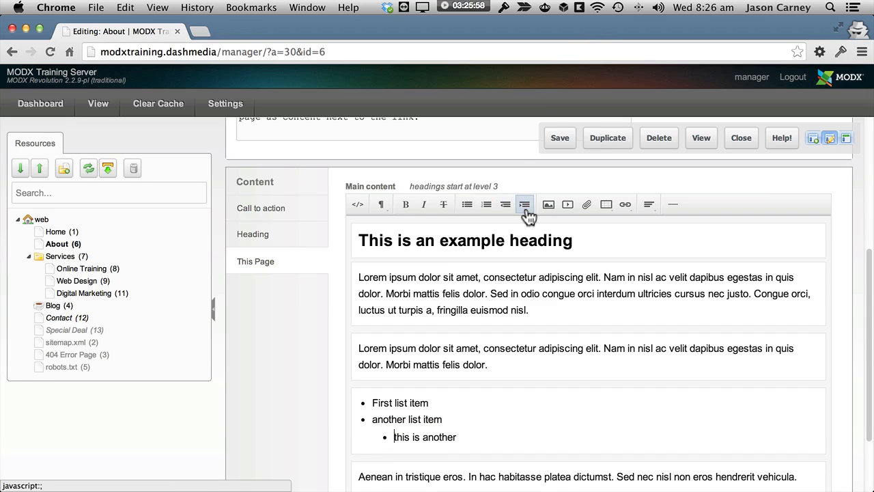
{"action": "left_click", "coordinate": [457, 438]}
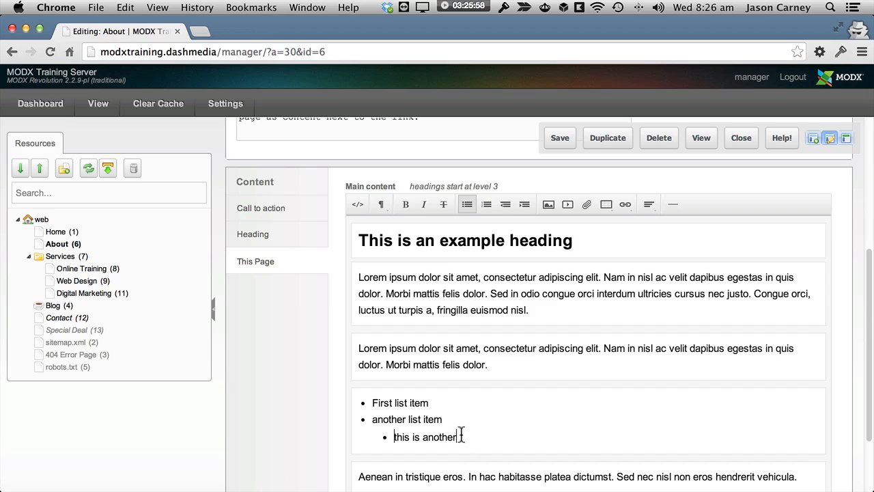
{"action": "key", "text": "Return"}
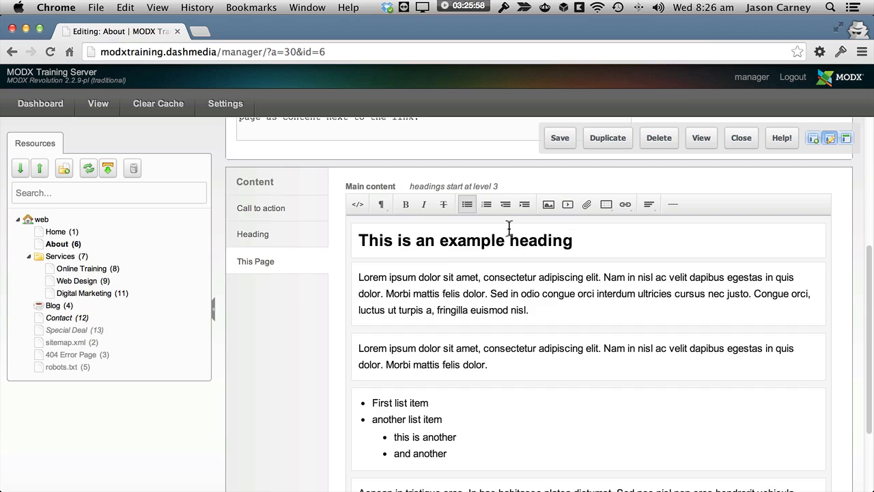
Step: Outdent "and another" two levels into a separate paragraph, and restore it as a nested bullet
{"action": "left_click", "coordinate": [506, 204]}
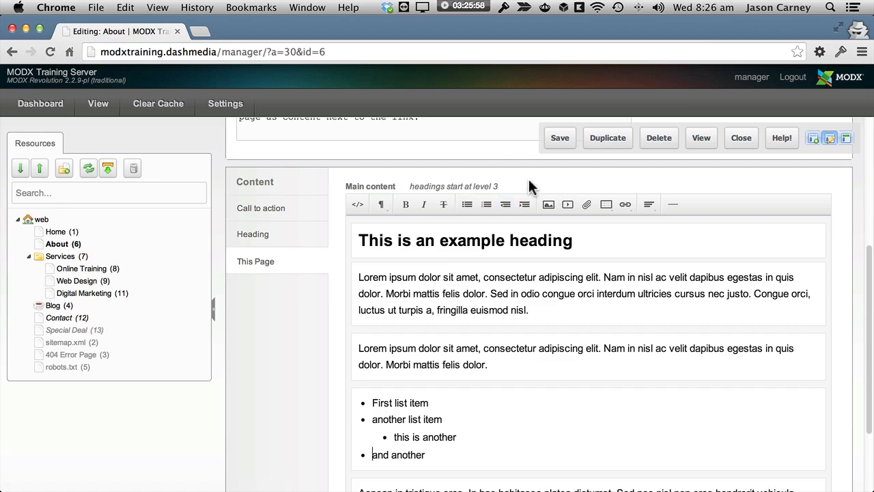
{"action": "left_click", "coordinate": [505, 208]}
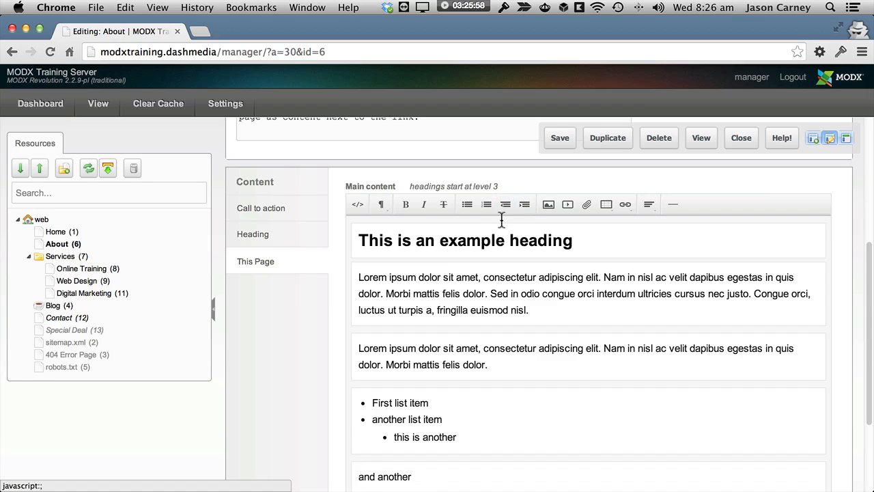
{"action": "key", "text": "BackSpace"}
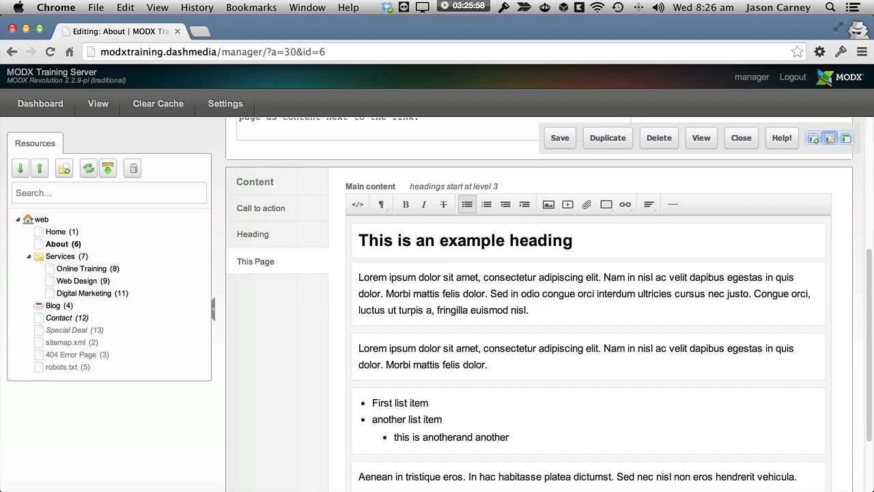
{"action": "key", "text": "Return"}
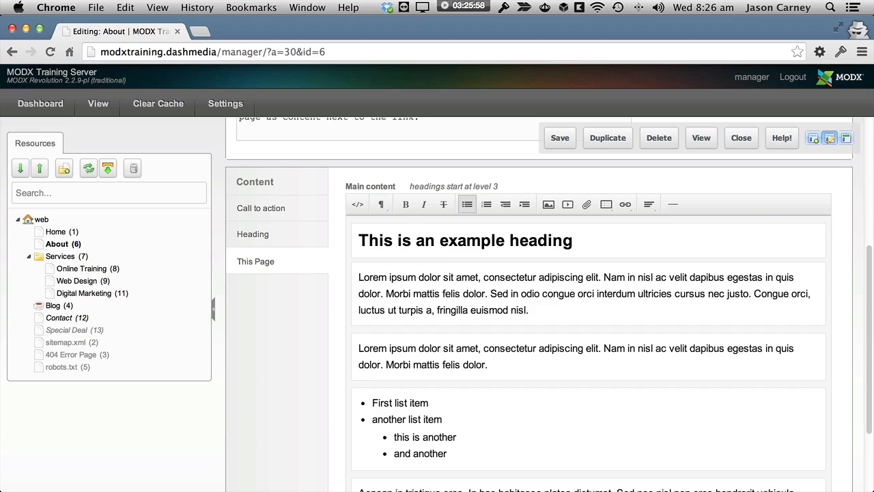
Step: Outdent "and another" one level to the main bullets and exit the bulleted list below it
{"action": "left_click", "coordinate": [504, 206]}
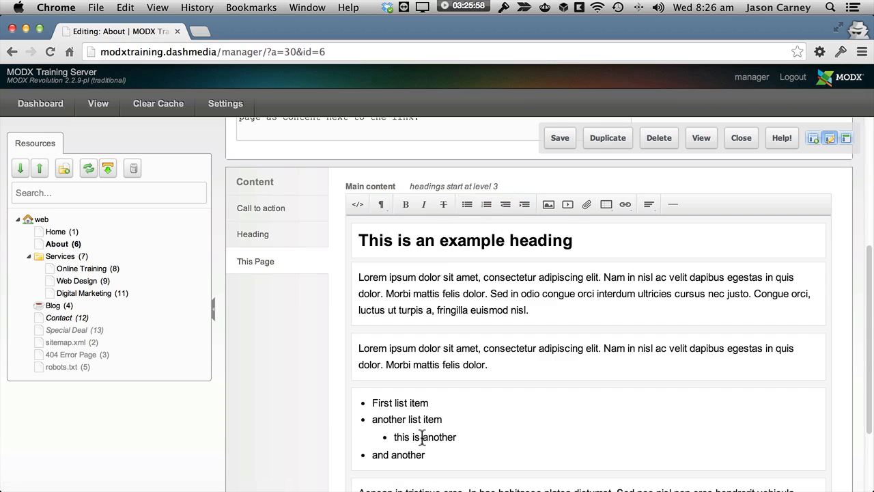
{"action": "left_click", "coordinate": [438, 461]}
{"action": "scroll", "coordinate": [516, 342], "scroll_direction": "down", "scroll_amount": 3}
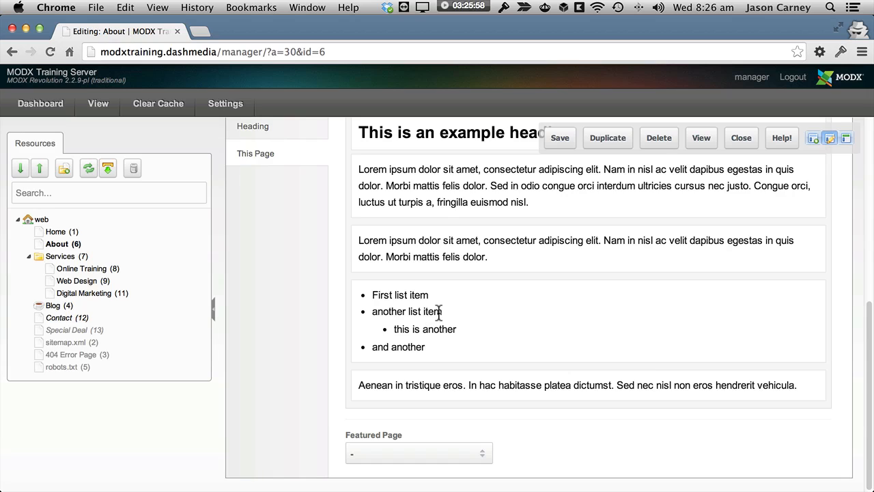
{"action": "key", "text": "Return"}
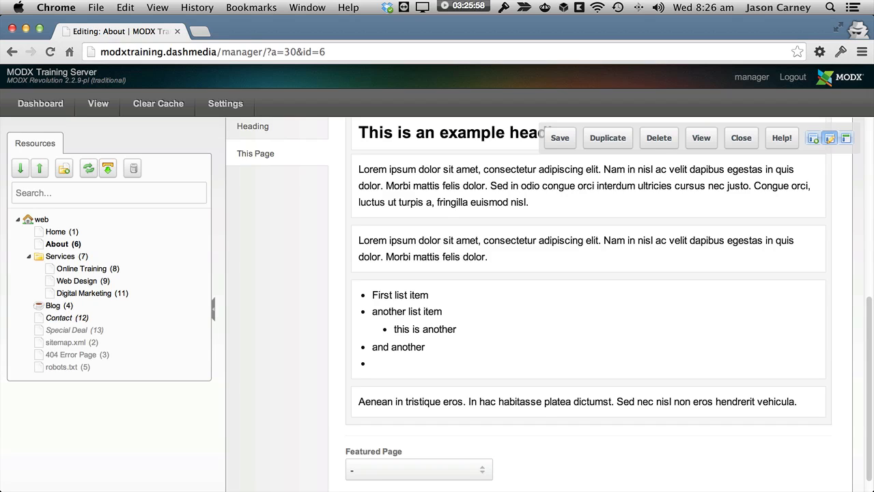
{"action": "key", "text": "Return"}
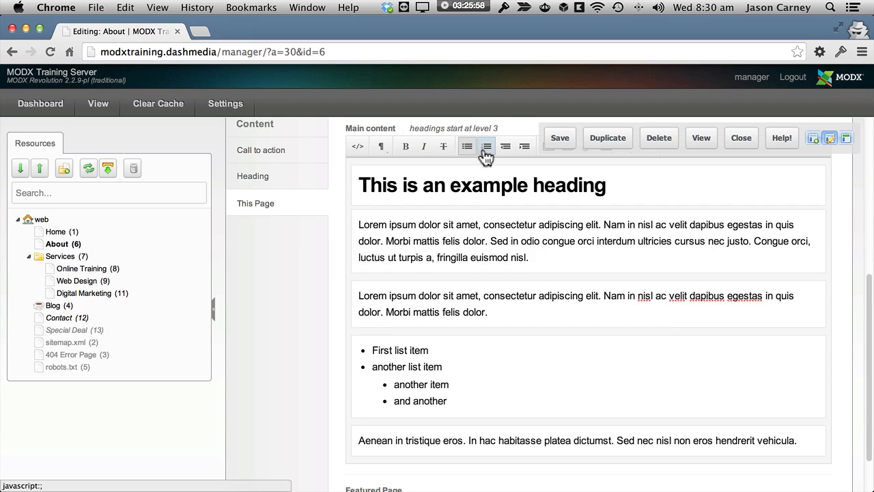
Step: Exit the bulleted list after the nested "and another" and start a numbered list with "First list item" and "another"
{"action": "left_click", "coordinate": [468, 407]}
{"action": "key", "text": "Return"}
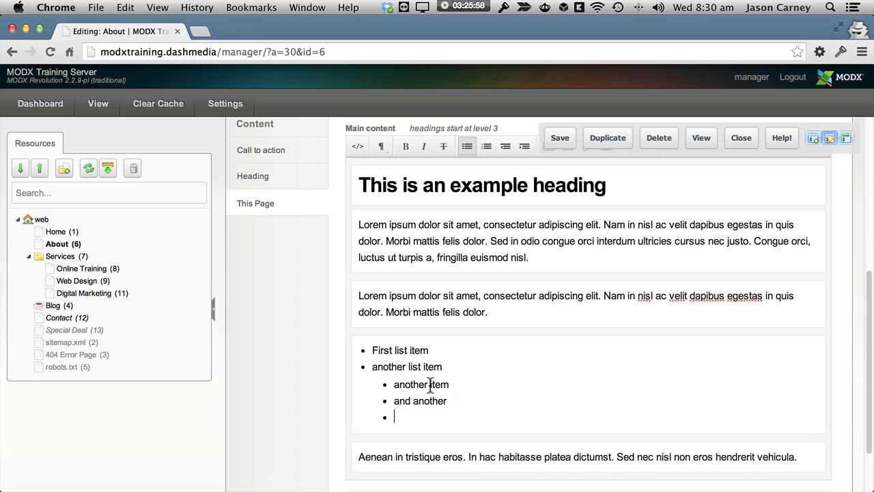
{"action": "key", "text": "Return"}
{"action": "key", "text": "Return"}
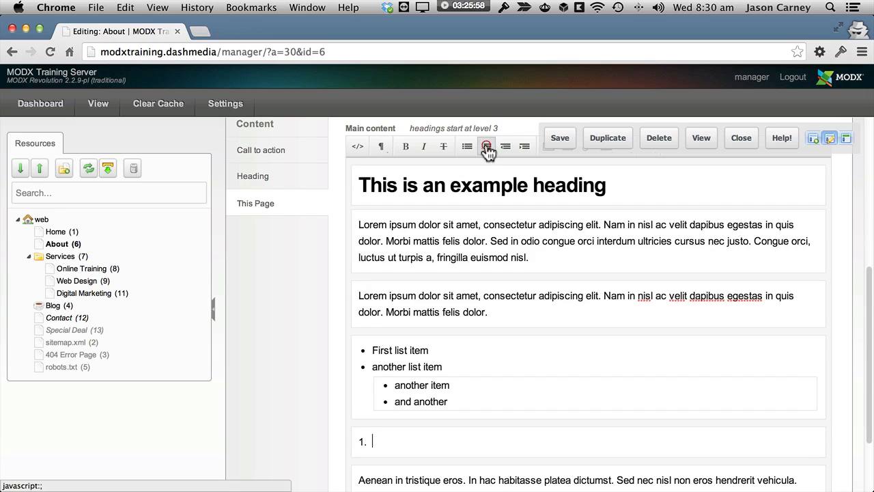
{"action": "type", "text": "First list item"}
{"action": "key", "text": "Return"}
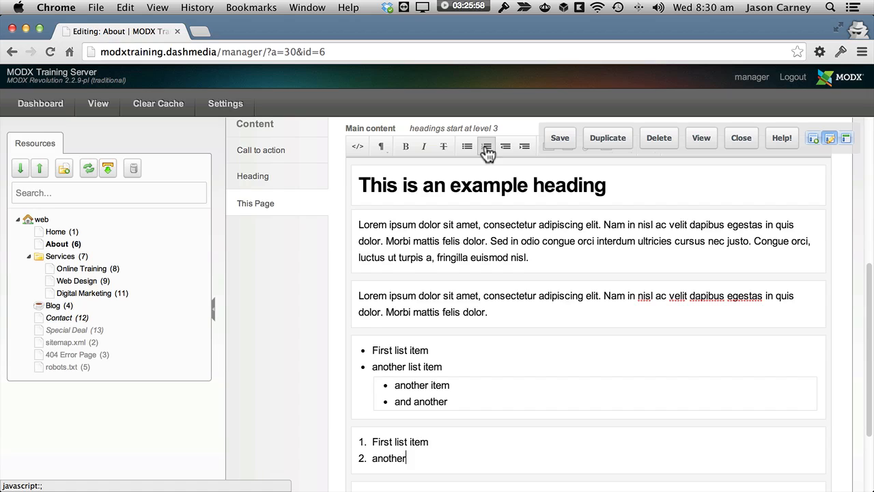
Step: Nest "another" and a new item "test" under the numbered "First list item", and add "another" as top-level item 2
{"action": "left_click", "coordinate": [371, 461]}
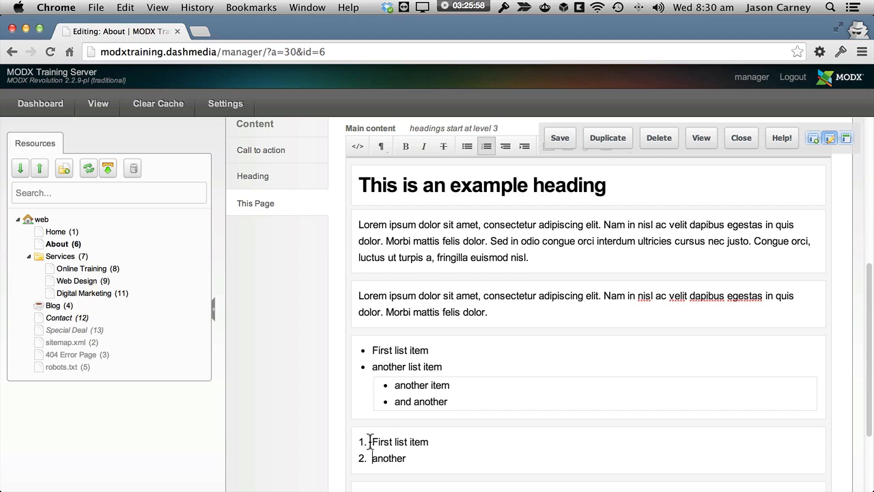
{"action": "left_click", "coordinate": [524, 145]}
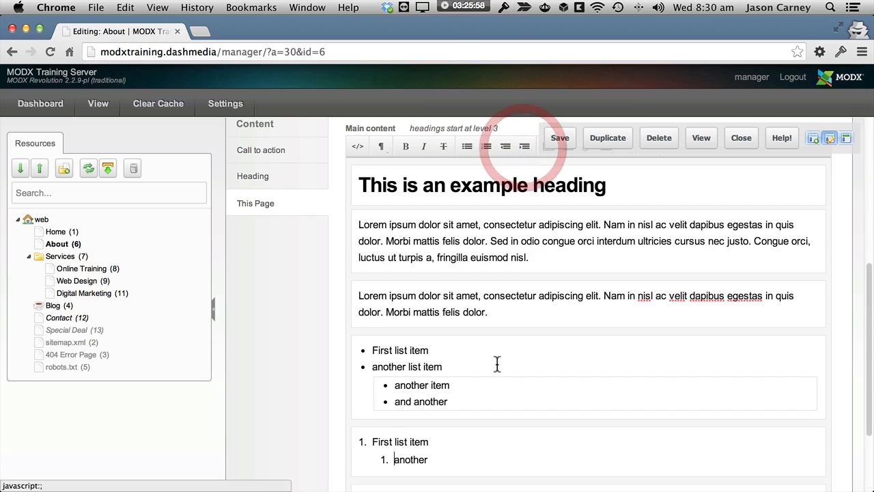
{"action": "left_click", "coordinate": [442, 462]}
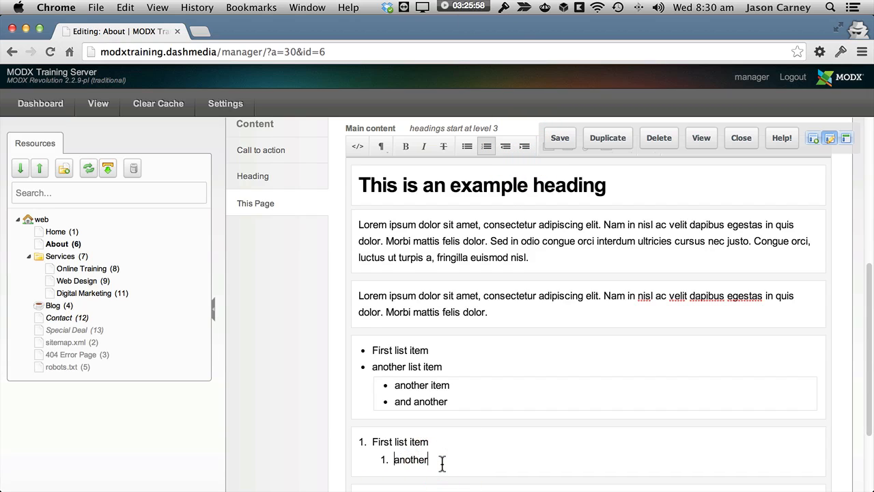
{"action": "key", "text": "Return"}
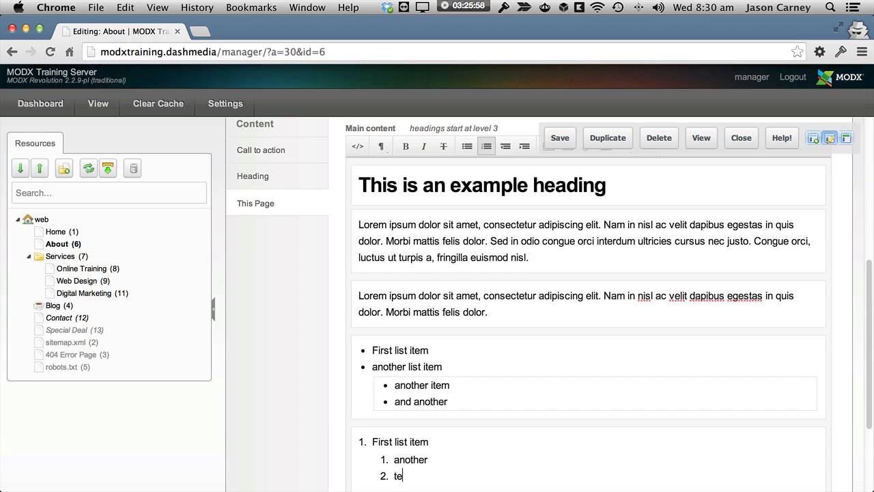
{"action": "key", "text": "Return"}
{"action": "key", "text": "Return"}
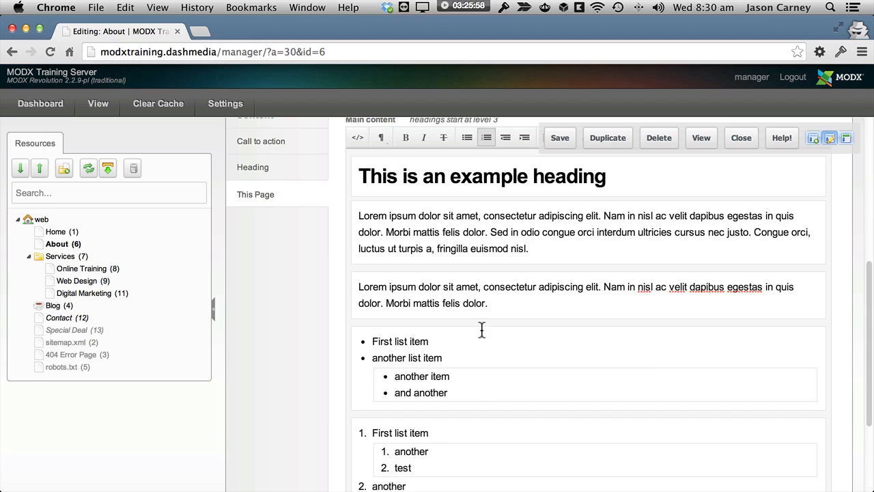
Step: Center the first Lorem ipsum paragraph below the example heading in the main content
{"action": "scroll", "coordinate": [481, 330], "scroll_direction": "up", "scroll_amount": 5}
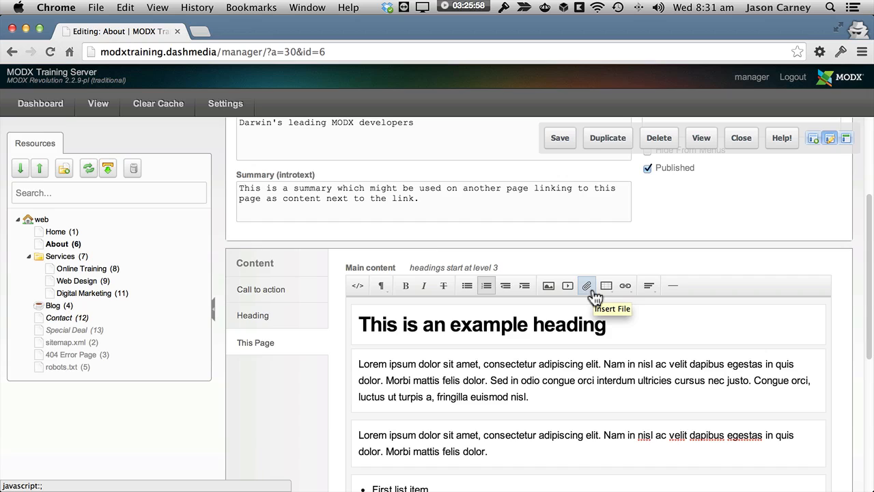
{"action": "left_click", "coordinate": [537, 395]}
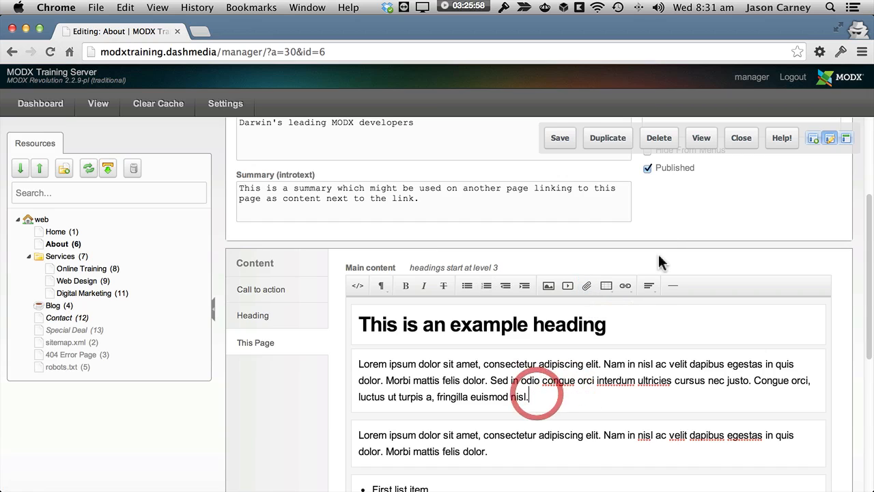
{"action": "left_click", "coordinate": [651, 289]}
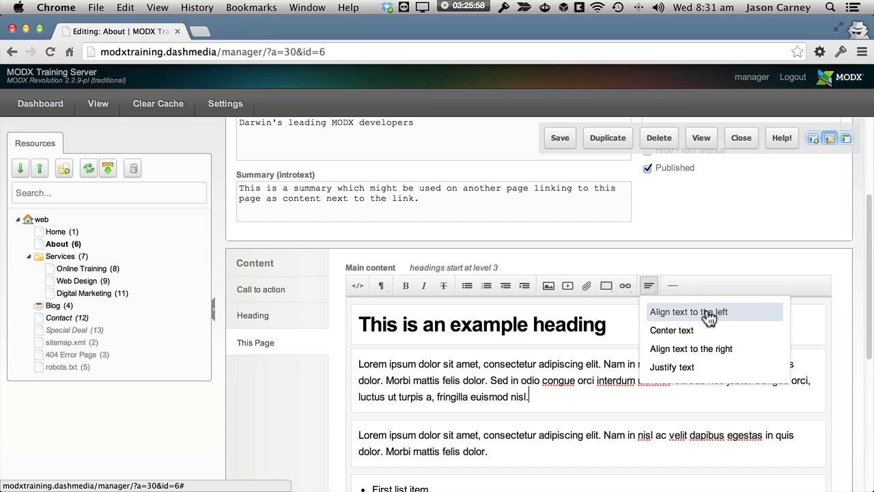
{"action": "triple_click", "coordinate": [592, 416]}
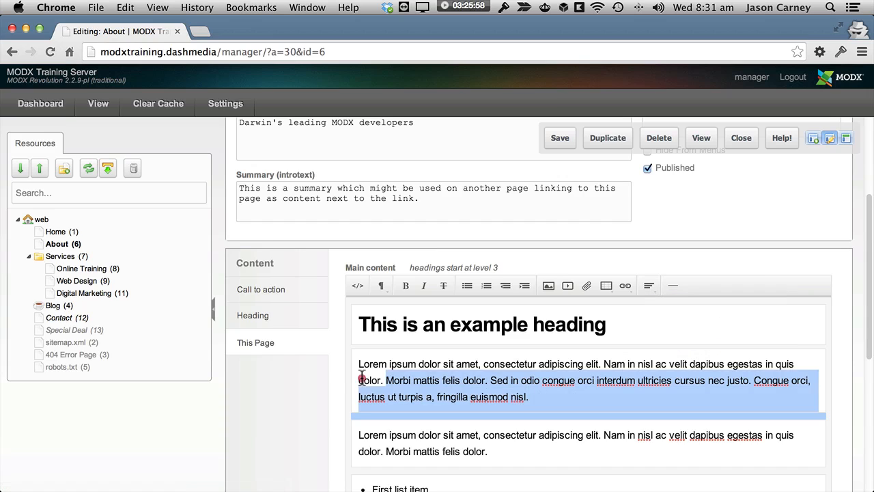
{"action": "left_click", "coordinate": [592, 416]}
{"action": "left_click", "coordinate": [649, 285]}
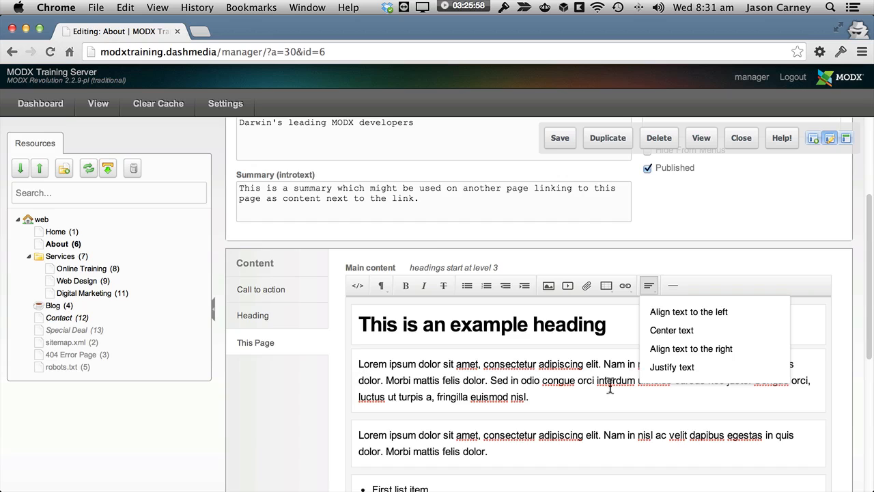
{"action": "left_click", "coordinate": [676, 331]}
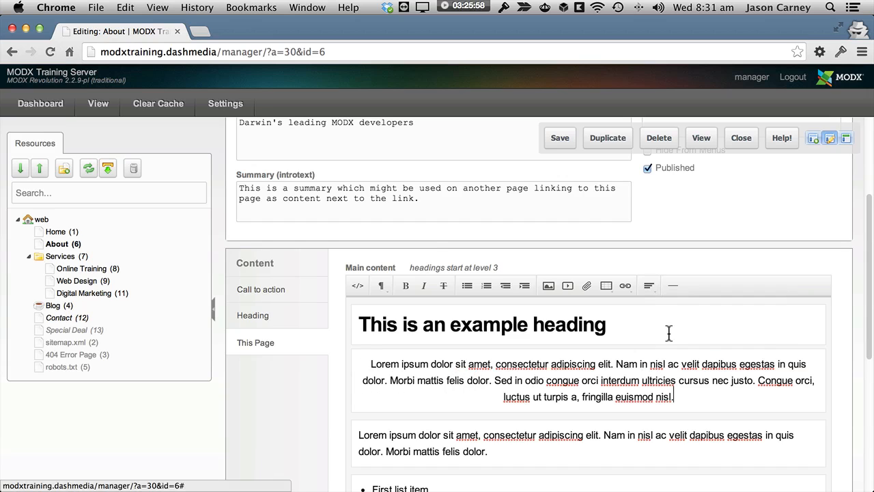
Step: Align the first Lorem ipsum paragraph to the right
{"action": "left_click_drag", "start_coordinate": [679, 398], "coordinate": [351, 358]}
{"action": "left_click", "coordinate": [653, 380]}
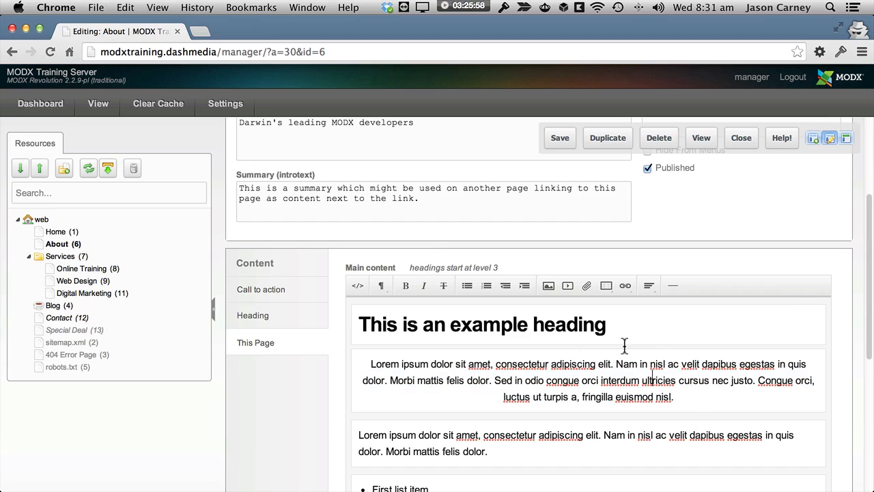
{"action": "left_click", "coordinate": [649, 286]}
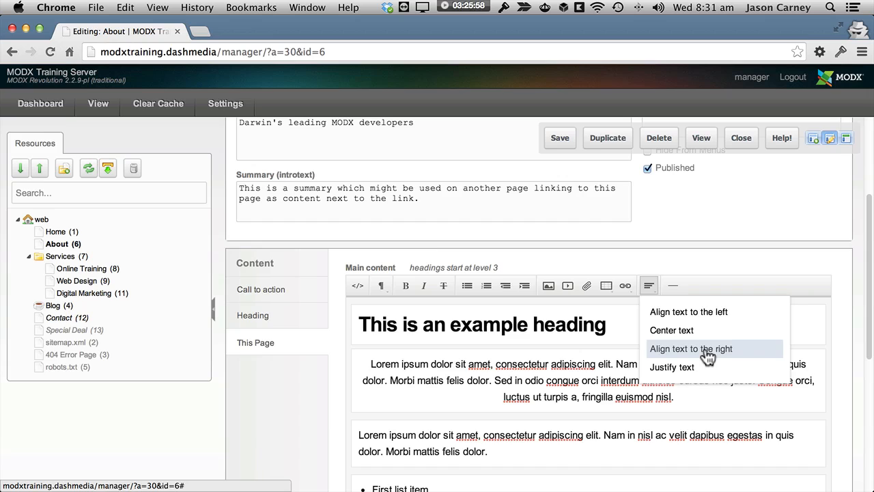
{"action": "left_click", "coordinate": [708, 354]}
Step: Justify the first Lorem ipsum paragraph, and return it to left alignment
{"action": "left_click", "coordinate": [647, 288]}
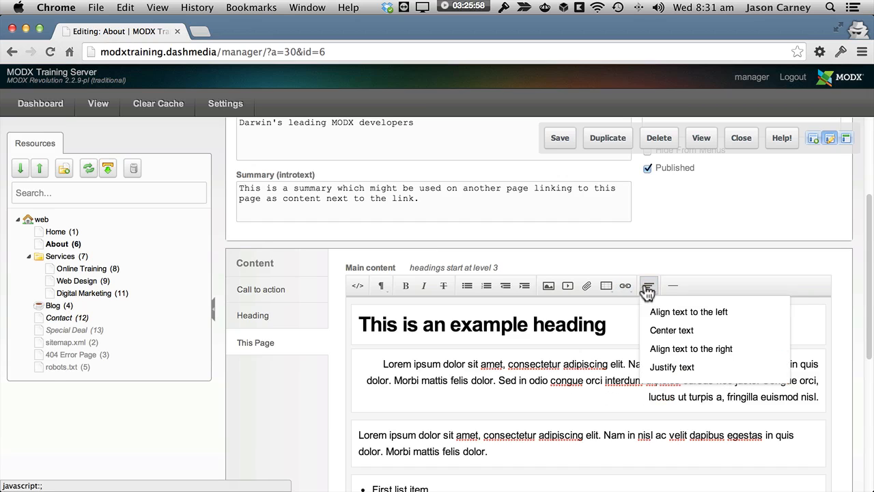
{"action": "left_click", "coordinate": [693, 367]}
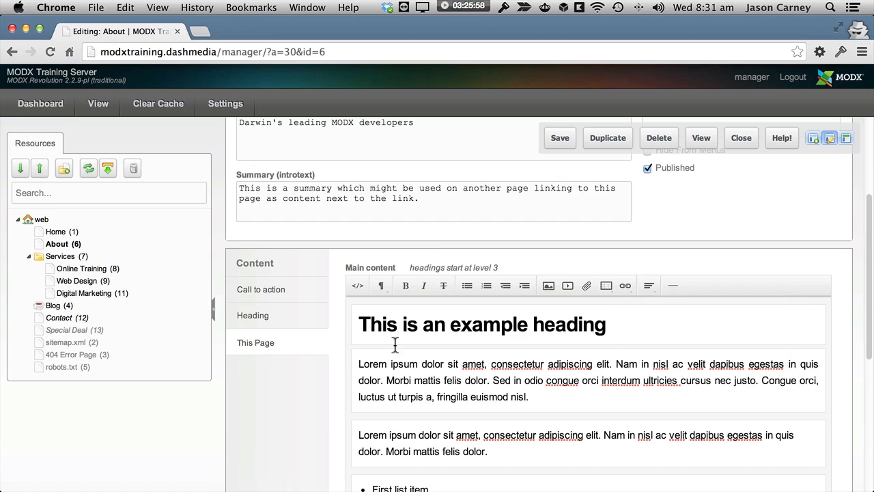
{"action": "left_click", "coordinate": [647, 291]}
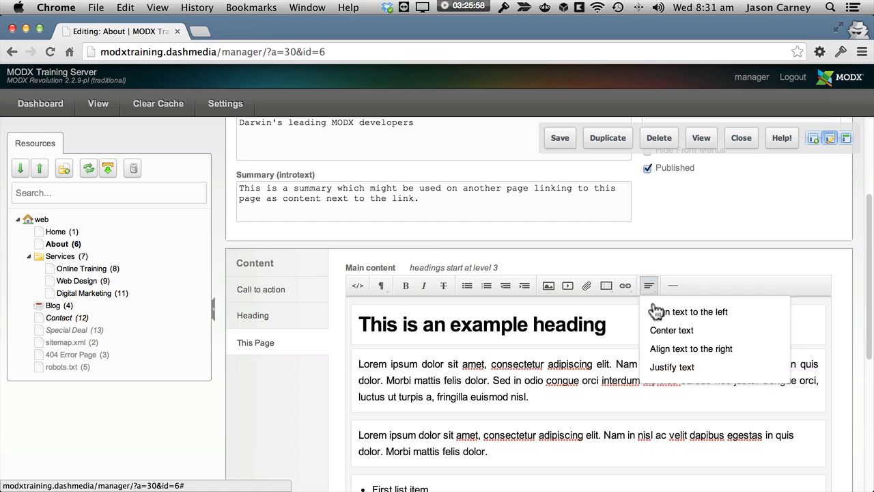
{"action": "left_click", "coordinate": [659, 312]}
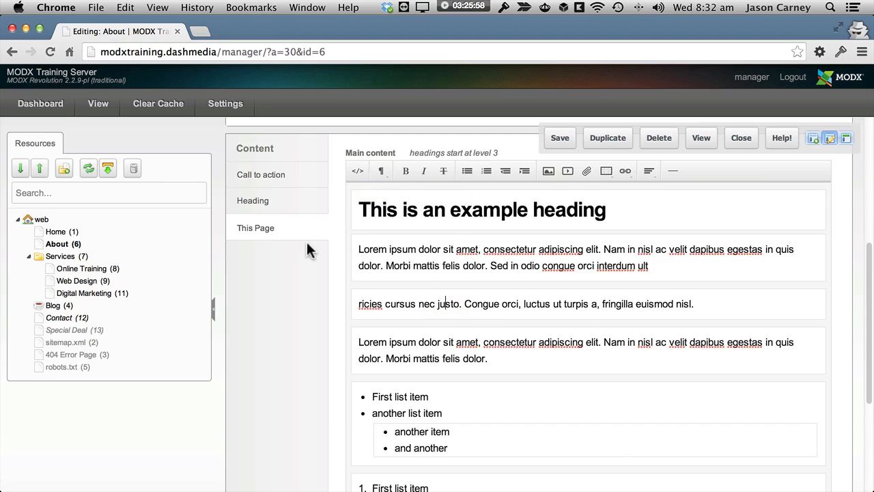
Step: Examine the main content's HTML source from the heading to the last paragraph, and return to the visual editor
{"action": "left_click", "coordinate": [357, 172]}
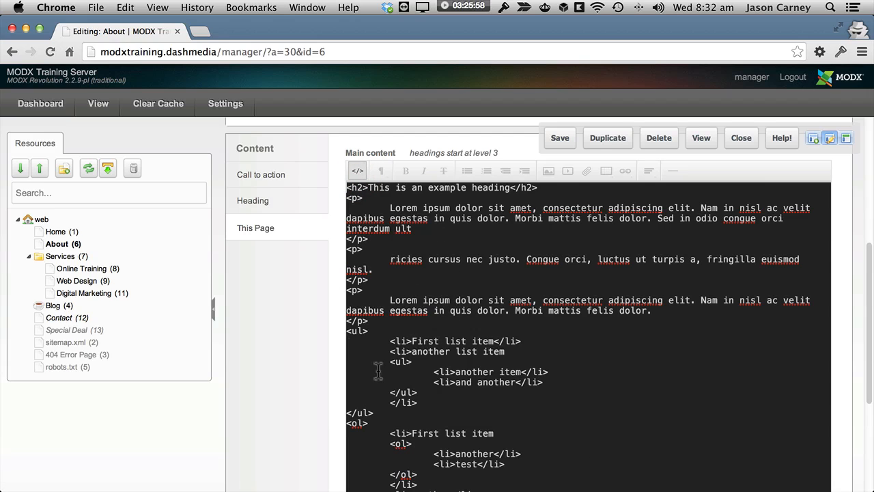
{"action": "scroll", "coordinate": [403, 239], "scroll_direction": "down", "scroll_amount": 5}
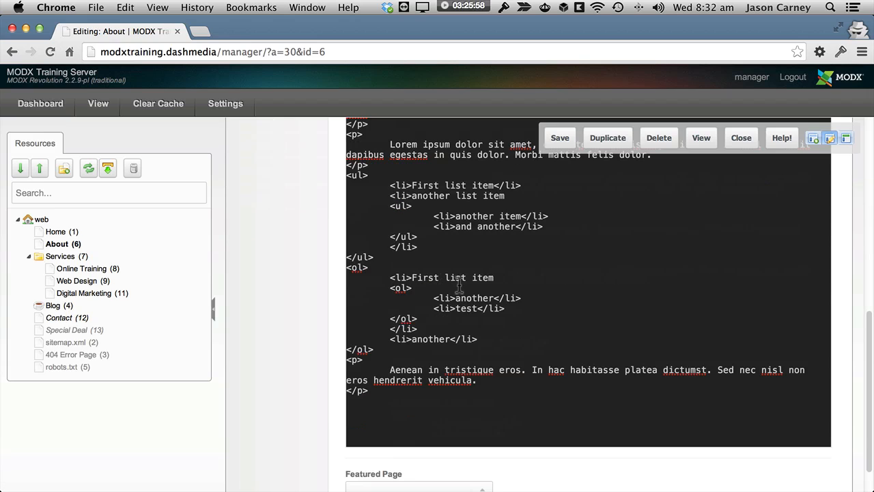
{"action": "scroll", "coordinate": [408, 325], "scroll_direction": "up", "scroll_amount": 9}
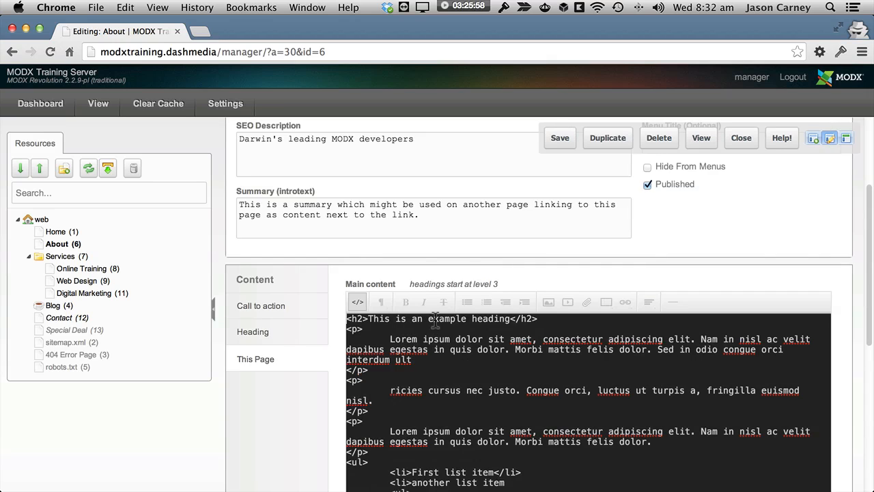
{"action": "scroll", "coordinate": [434, 321], "scroll_direction": "down", "scroll_amount": 3}
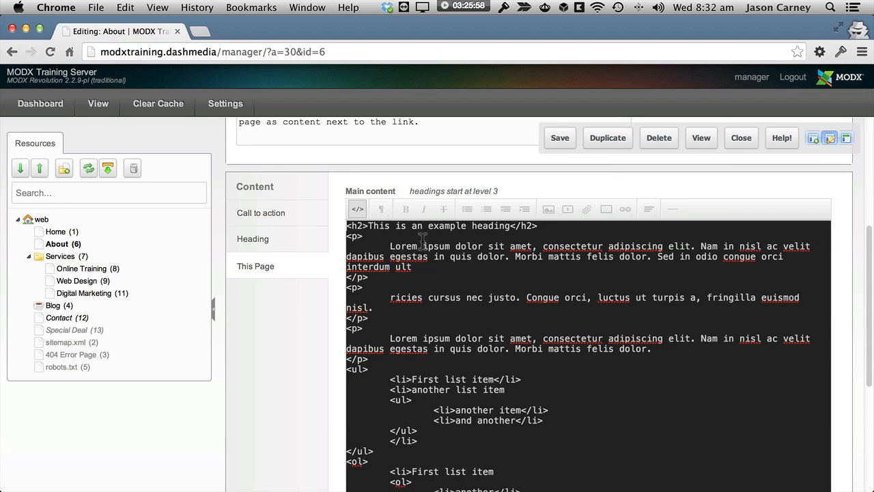
{"action": "left_click", "coordinate": [357, 209]}
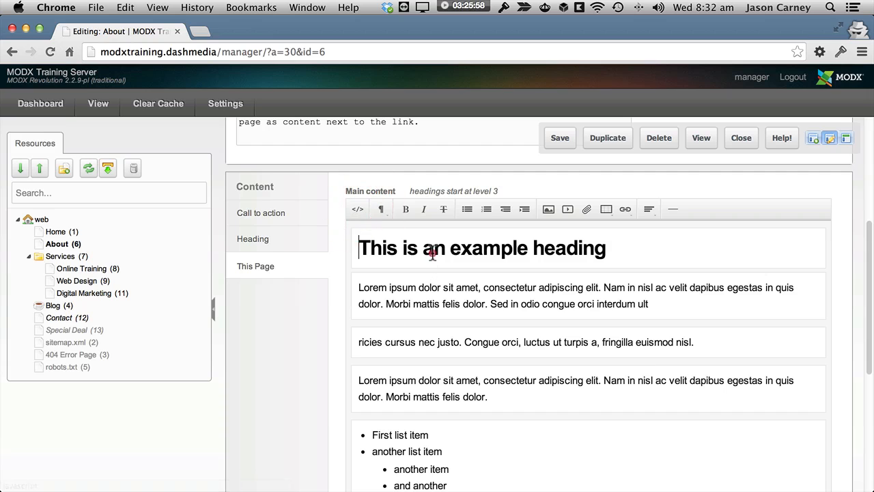
Step: Change "This is an example heading" to a level 3 heading and check its tag in the HTML source
{"action": "left_click", "coordinate": [384, 211]}
{"action": "left_click", "coordinate": [432, 350]}
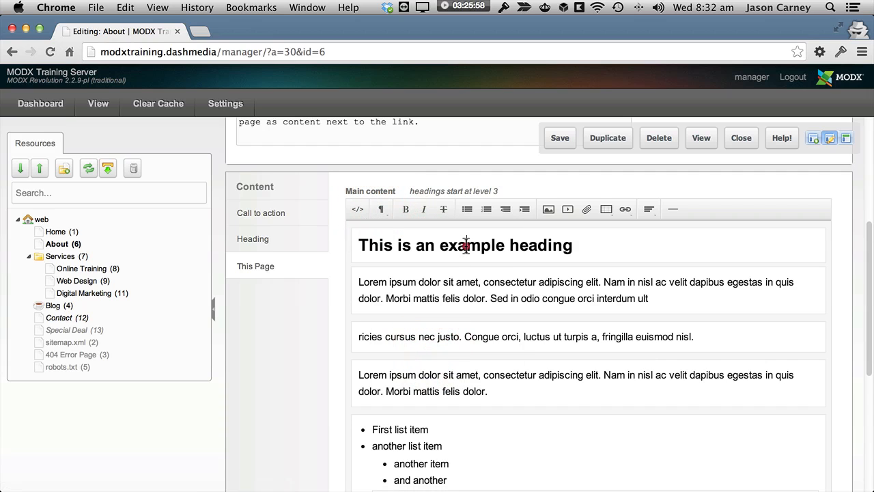
{"action": "left_click", "coordinate": [356, 208]}
{"action": "scroll", "coordinate": [494, 263], "scroll_direction": "down", "scroll_amount": 1}
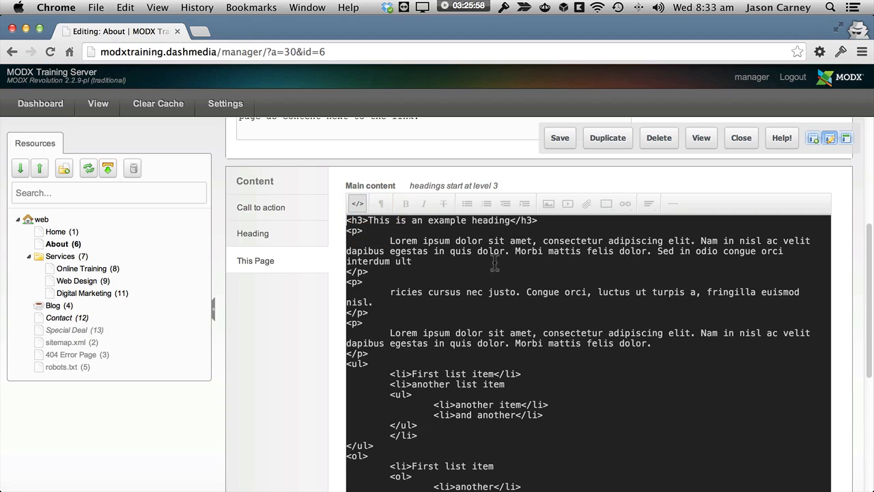
{"action": "scroll", "coordinate": [393, 248], "scroll_direction": "down", "scroll_amount": 4}
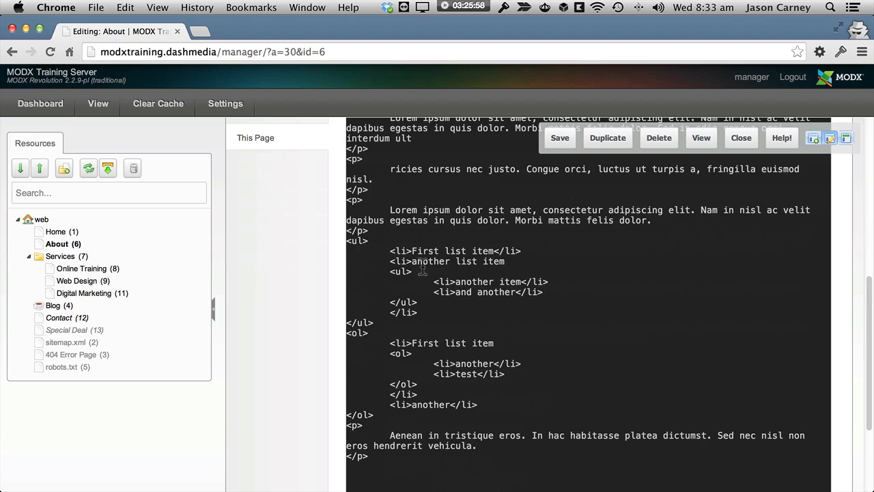
{"action": "scroll", "coordinate": [423, 271], "scroll_direction": "up", "scroll_amount": 4}
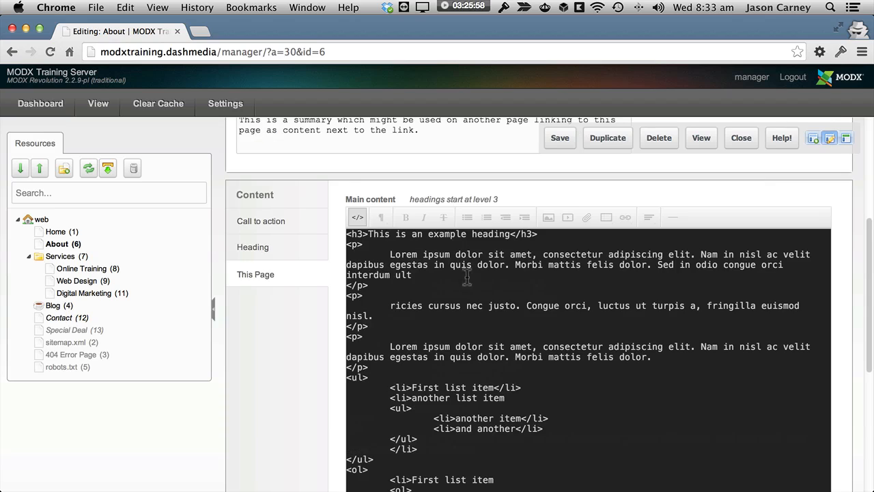
{"action": "left_click", "coordinate": [357, 218]}
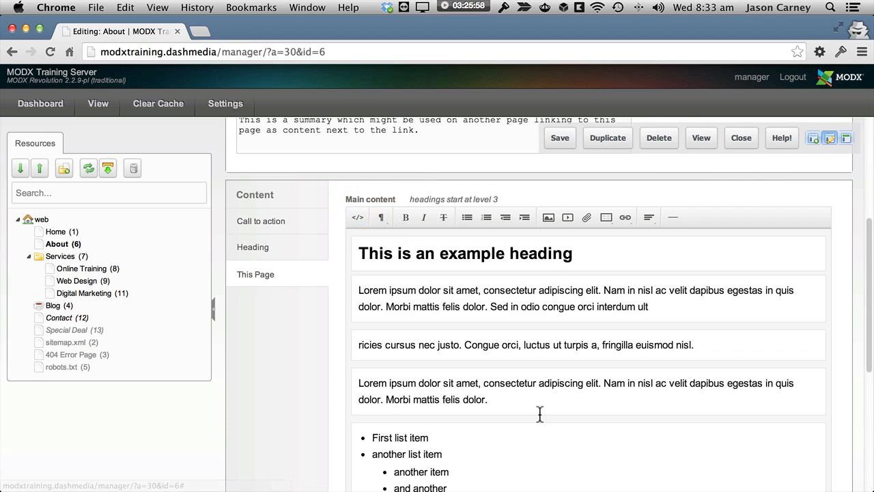